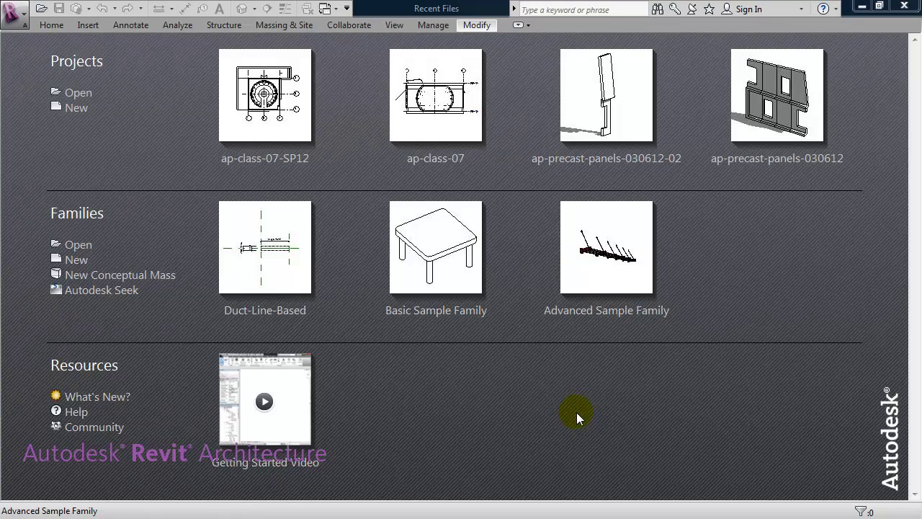
Create a new conceptual mass family from the Mass.rft template.
click(110, 280)
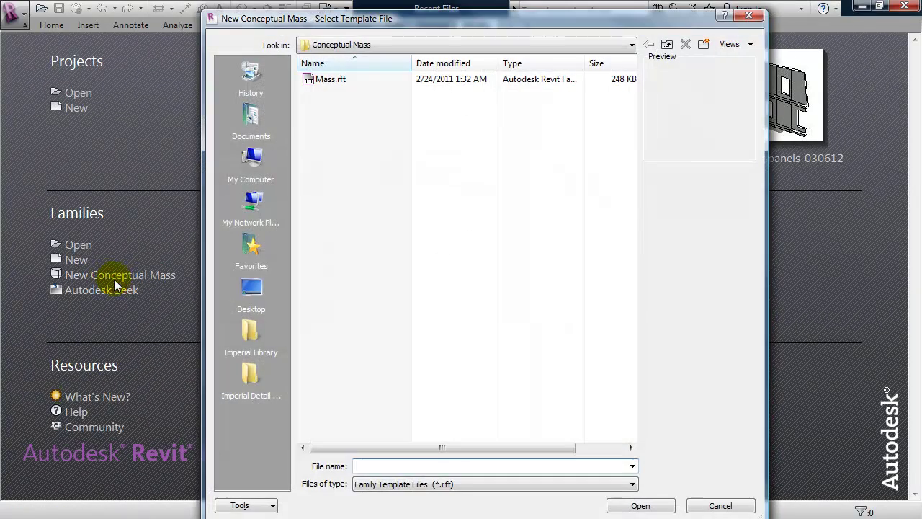
click(328, 81)
click(636, 506)
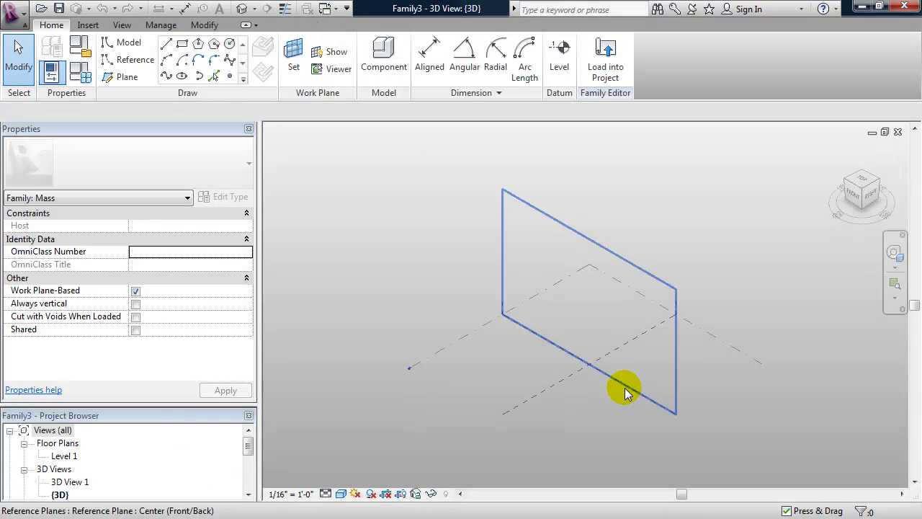
Draw a model-line rectangle about 48' by 52' on Level 1, starting at the intersection of the two reference planes.
scroll(496, 382, up, 2)
middle_drag(496, 382, 439, 357)
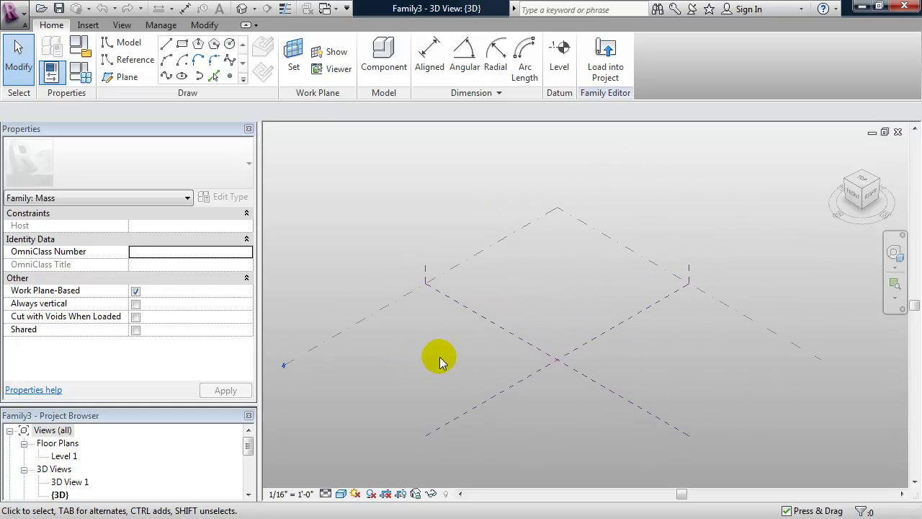
click(182, 46)
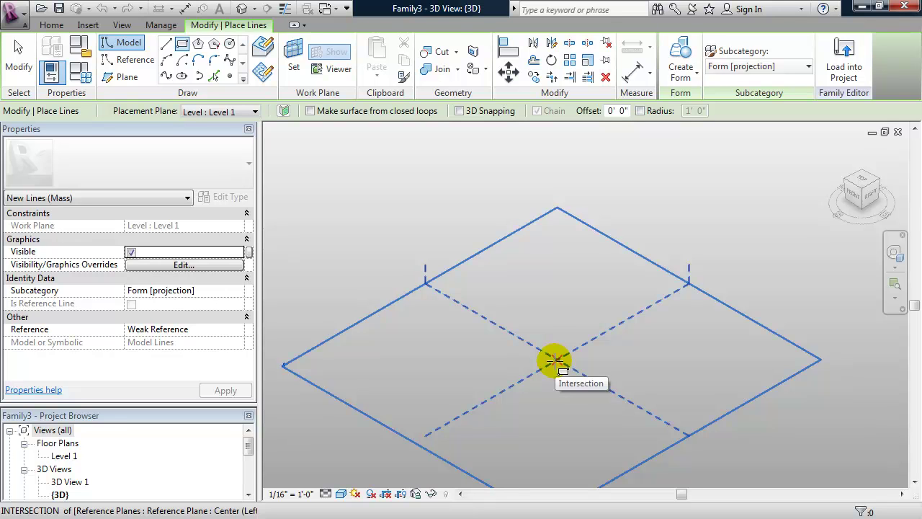
click(555, 360)
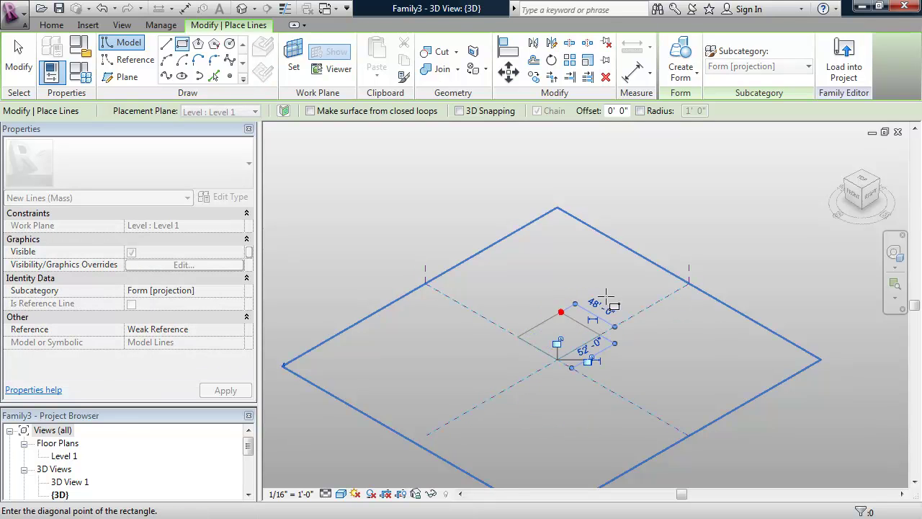
click(607, 296)
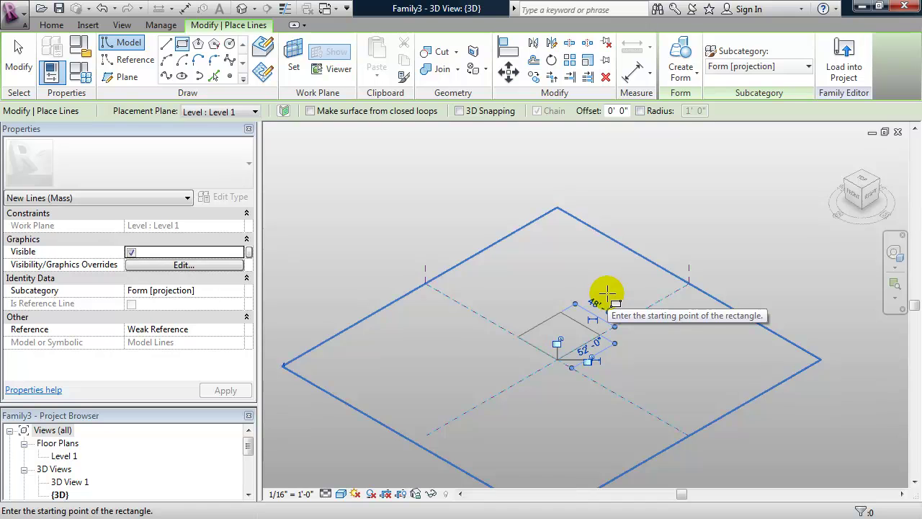
key(Escape)
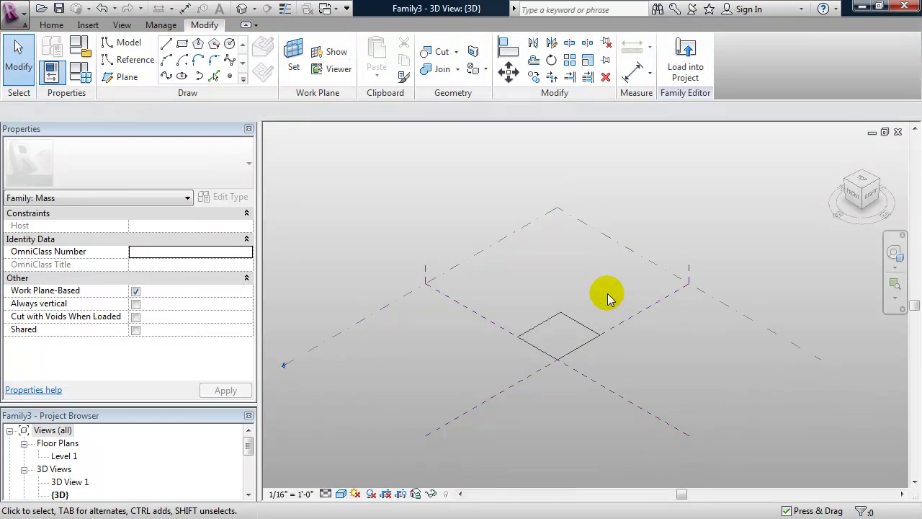
Select the whole chain of rectangle lines and create a solid form from it.
key(Tab)
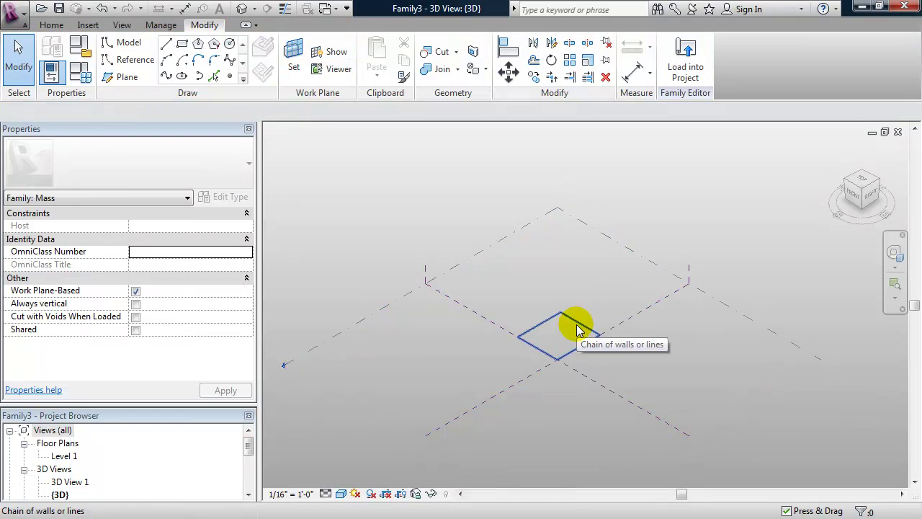
click(576, 328)
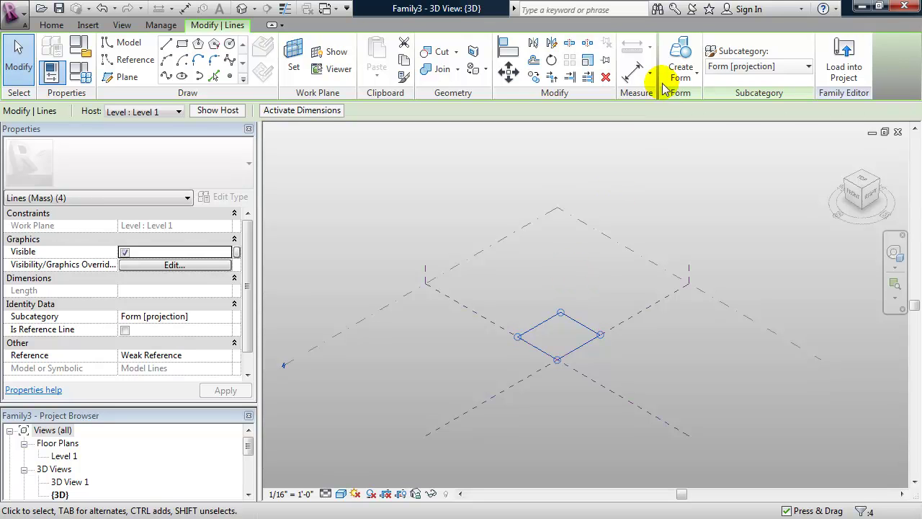
click(681, 49)
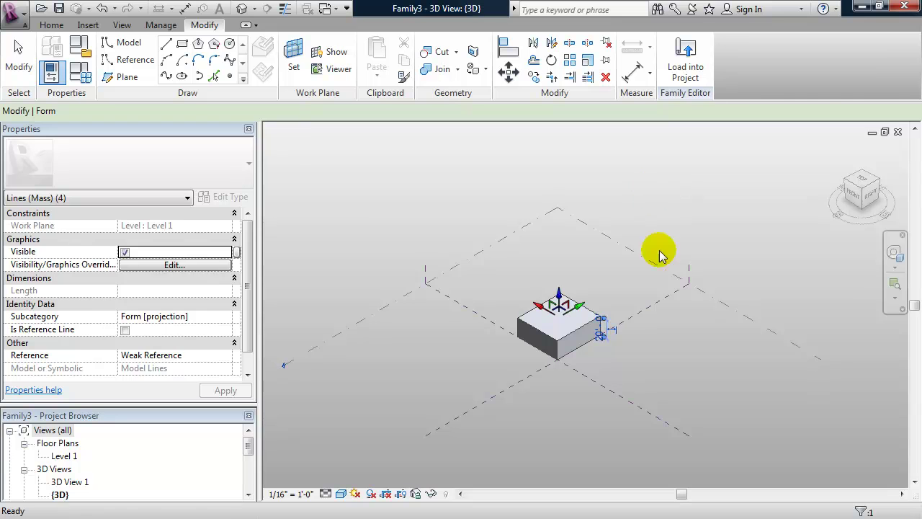
Set the height of the box form to 40 feet.
shift+middle_drag(625, 390, 610, 354)
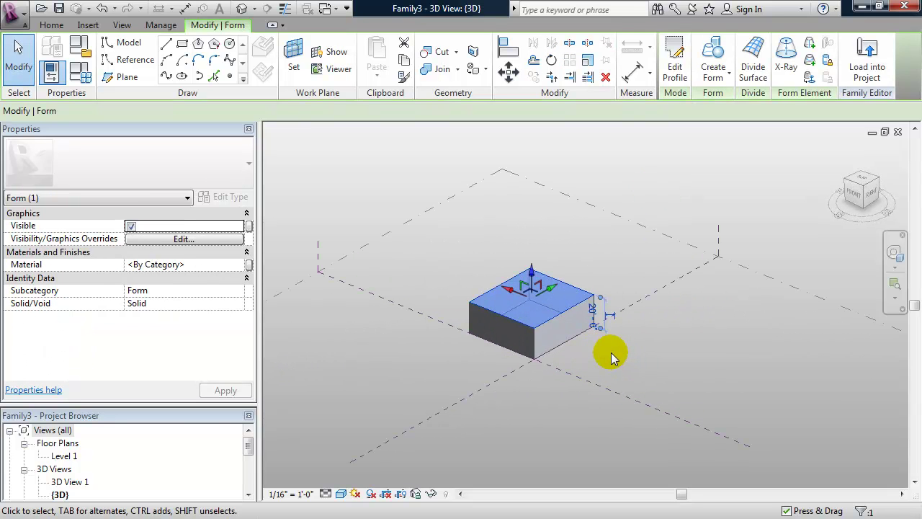
click(594, 317)
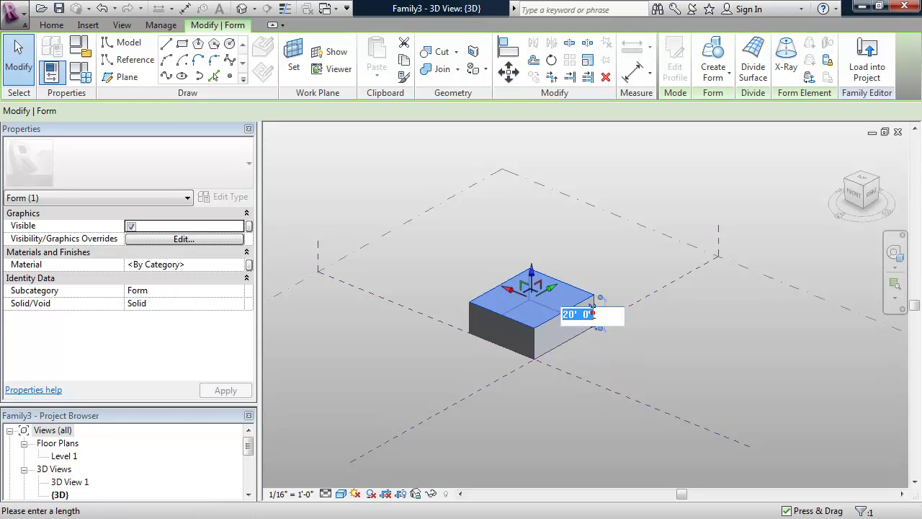
text(40)
key(Return)
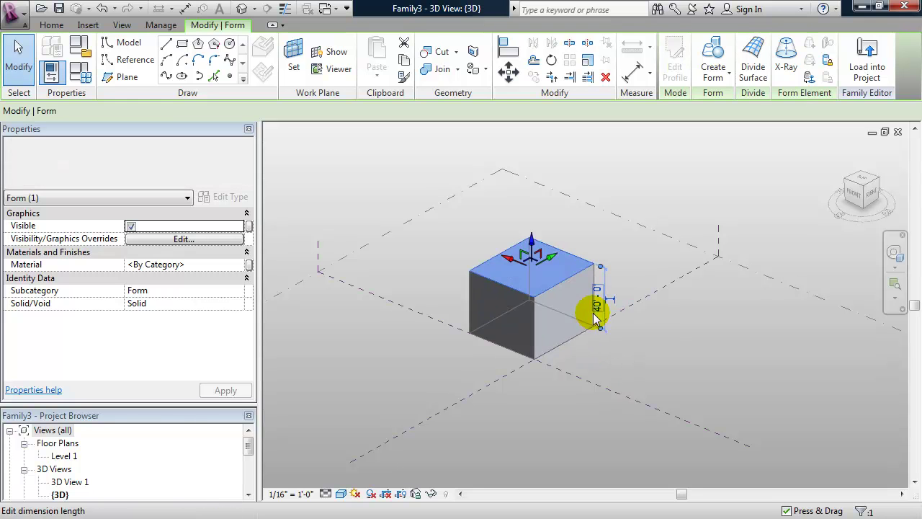
click(673, 357)
Move the box about 256 feet away from the reference planes, beyond the edge of Level 1.
shift+middle_drag(670, 354, 570, 371)
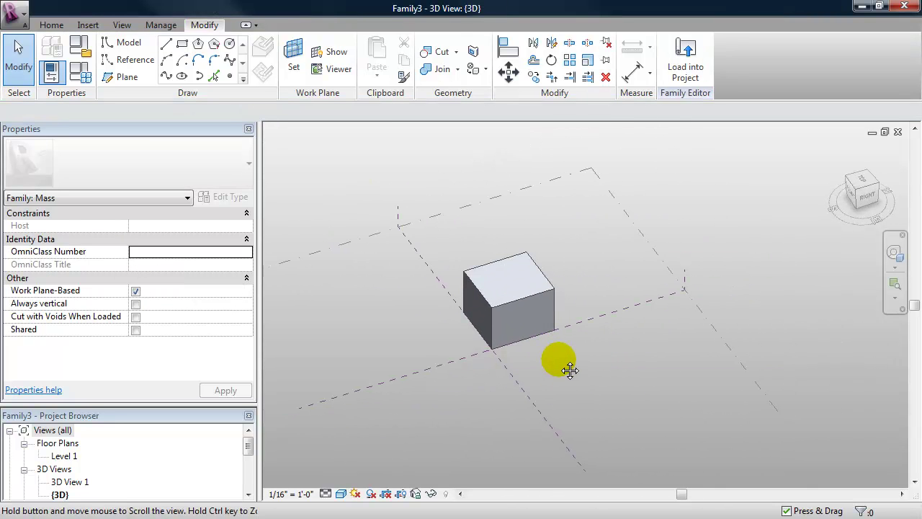
drag(451, 394, 576, 226)
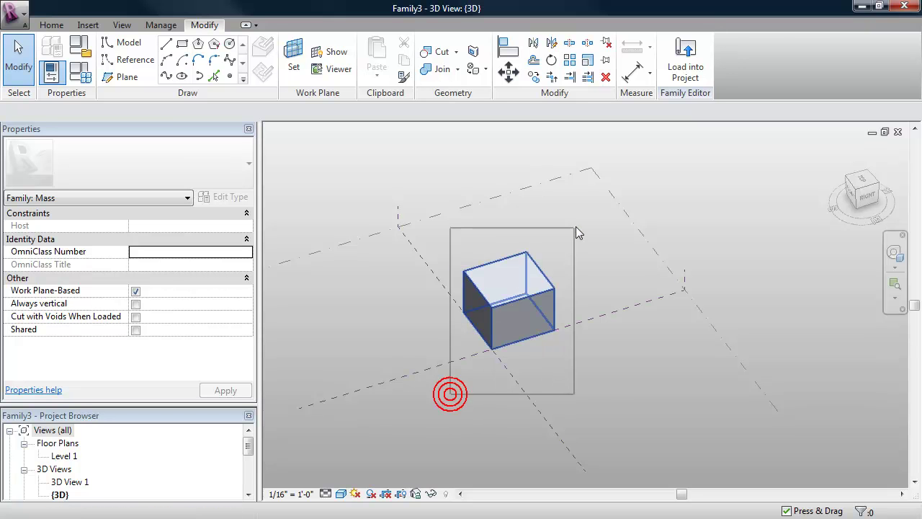
click(508, 70)
click(454, 402)
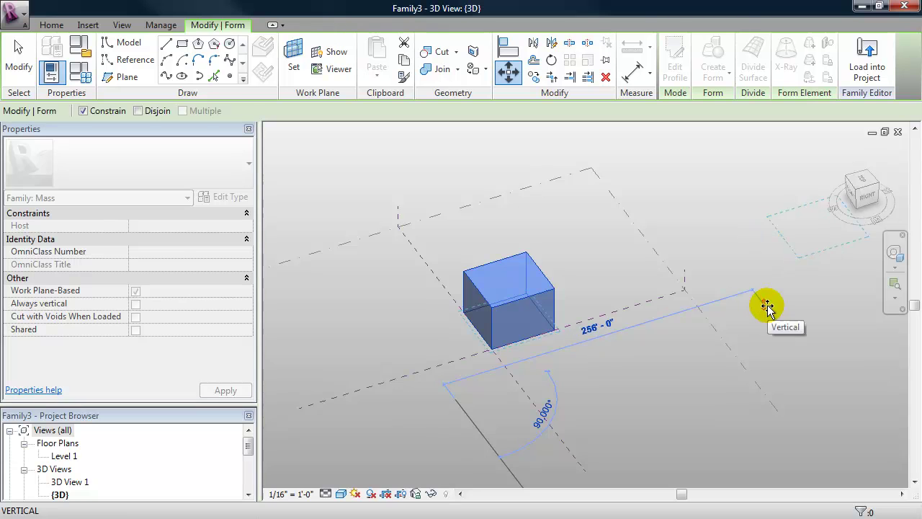
click(766, 306)
shift+middle_drag(552, 406, 542, 371)
click(542, 371)
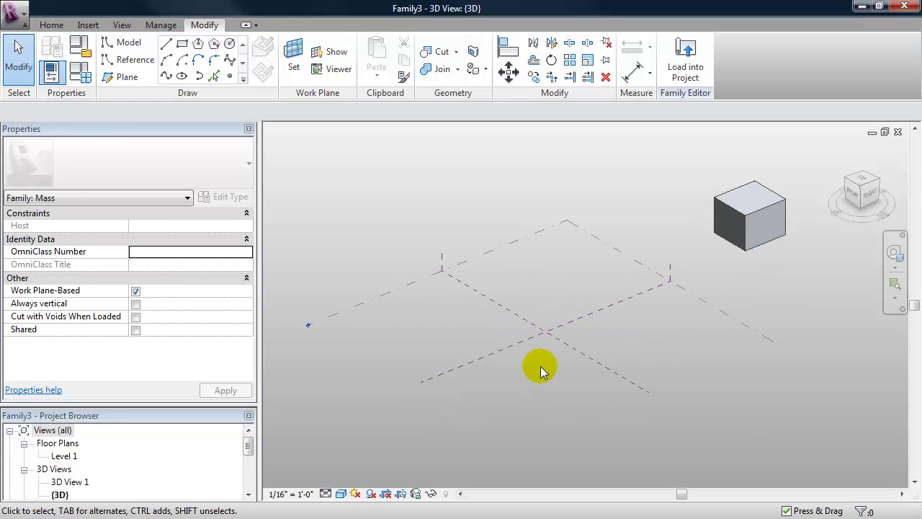
Add a new level about 56 feet above Level 1.
mouse_move(540, 365)
middle_down()
mouse_move(556, 371)
mouse_move(542, 365)
middle_up()
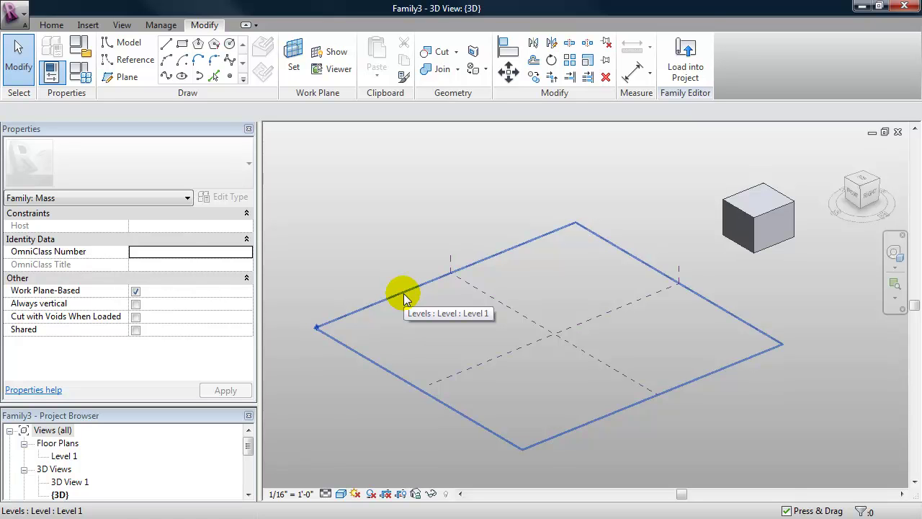
key(l)
key(l)
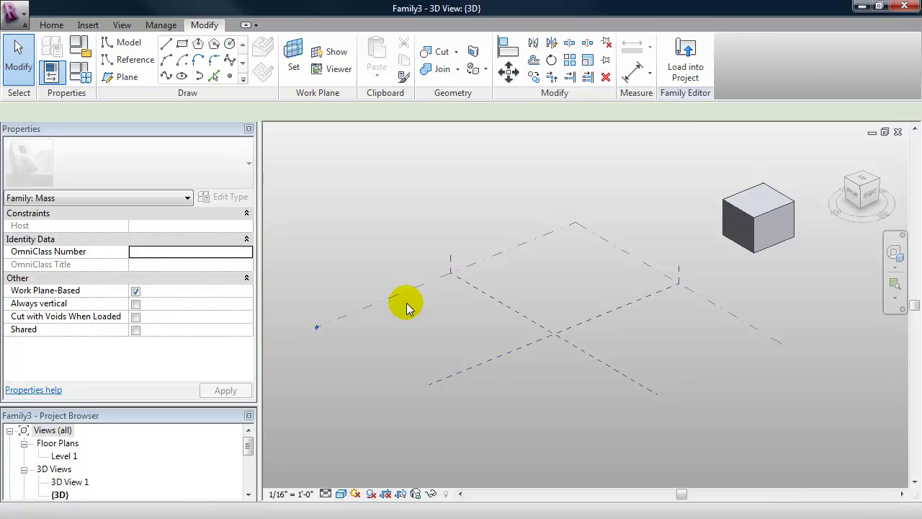
click(401, 244)
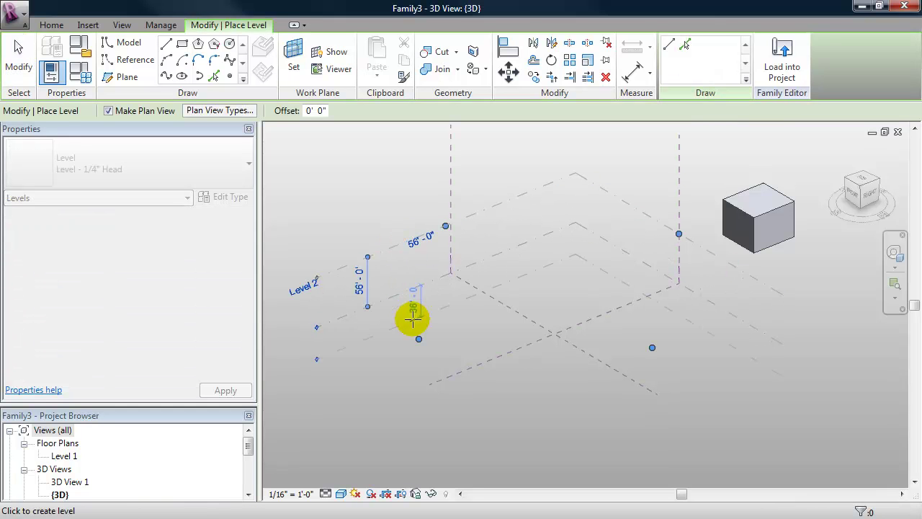
key(Escape)
key(Escape)
Draw a model-line circle with a radius of about 60 feet on Level 1, centred on the reference plane intersection.
middle_drag(438, 346, 474, 368)
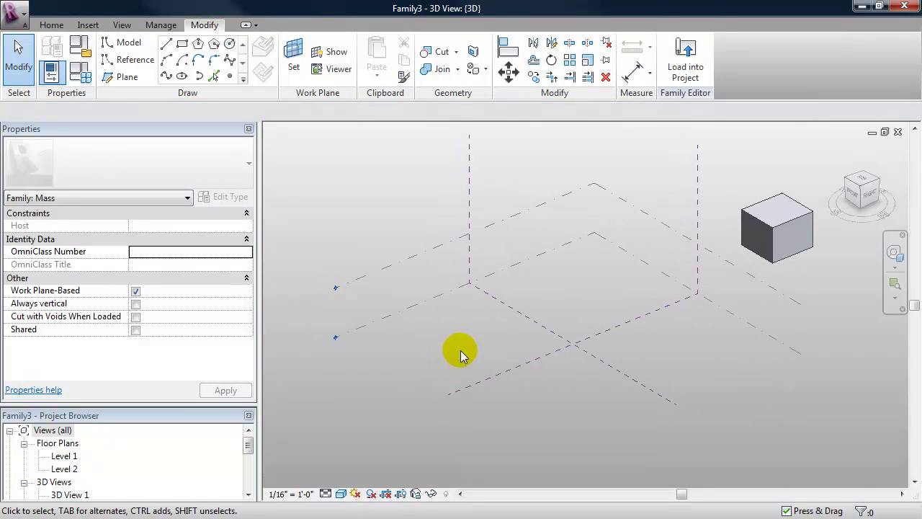
click(413, 308)
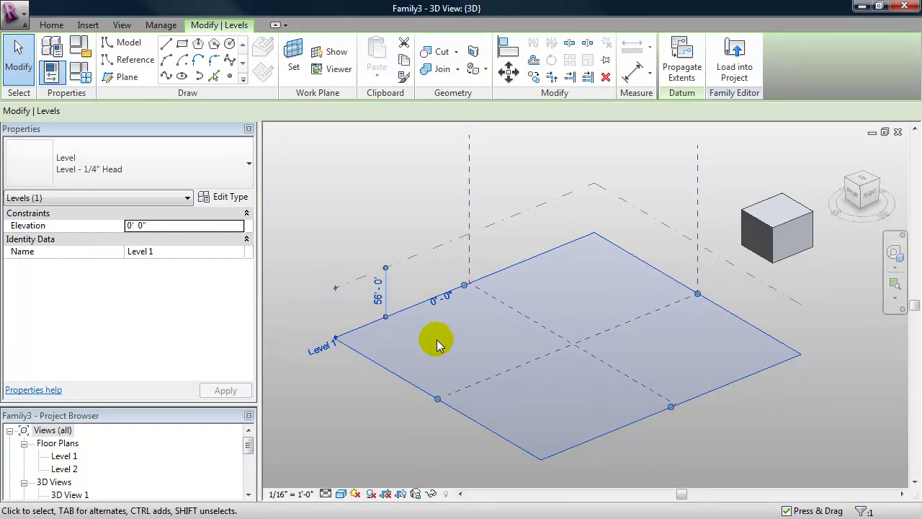
click(229, 45)
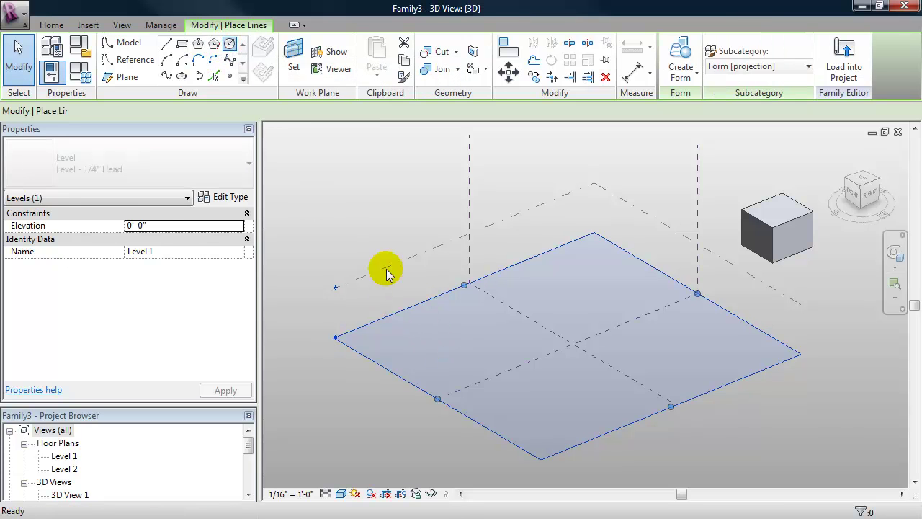
click(575, 344)
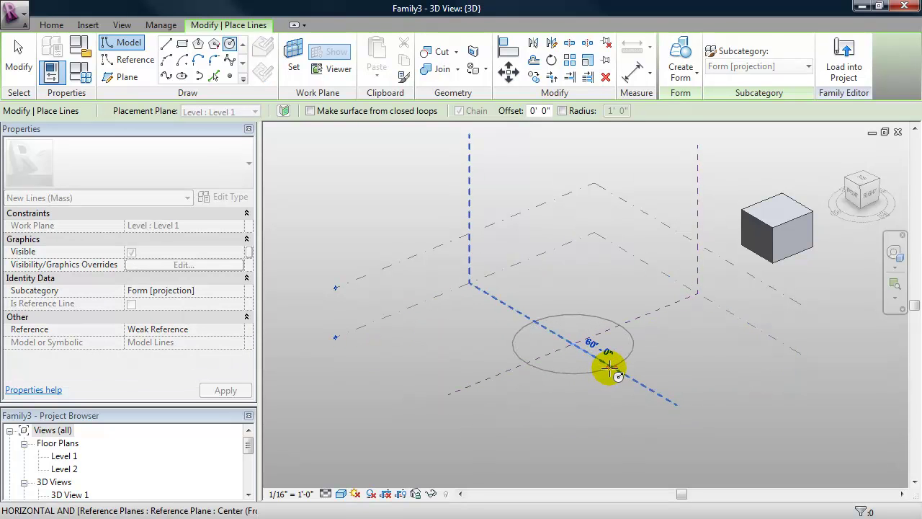
click(611, 371)
key(Escape)
key(Escape)
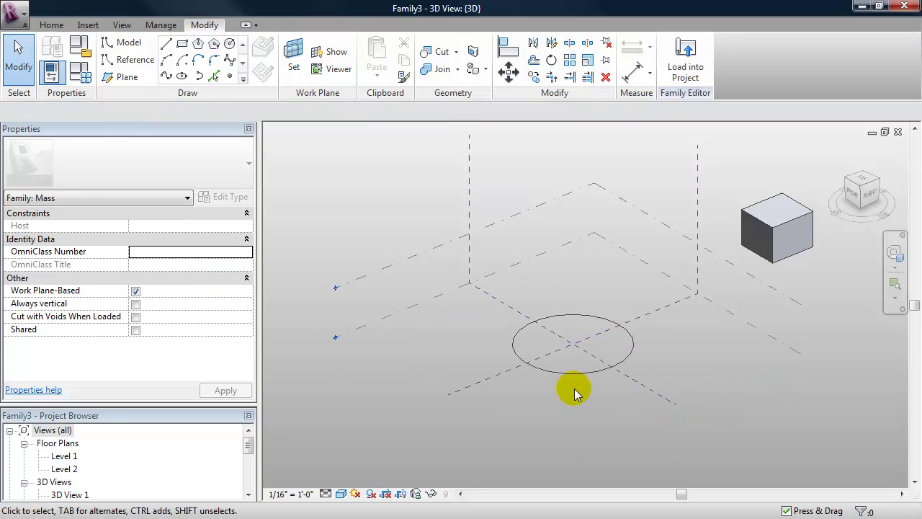
Draw an ellipse on Level 2 snapped to the circle's center, with semi-axes of about 40 and 24 feet.
click(412, 258)
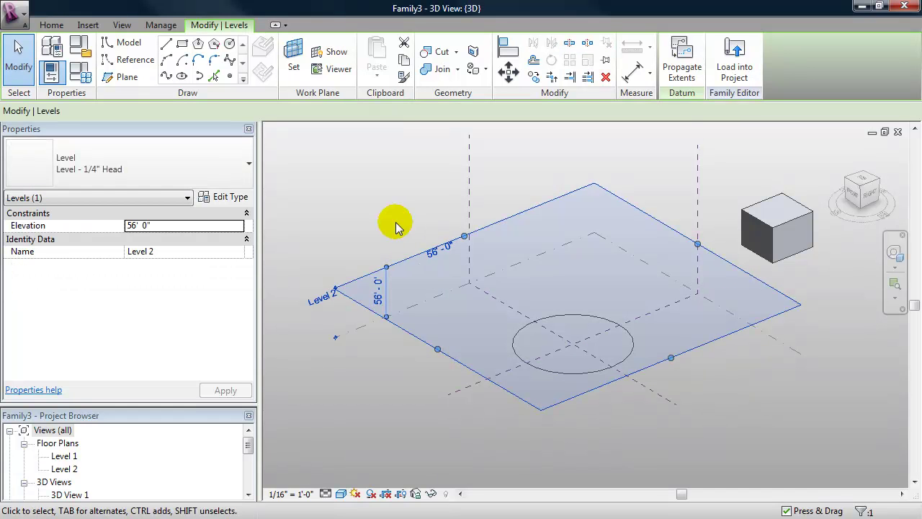
click(182, 76)
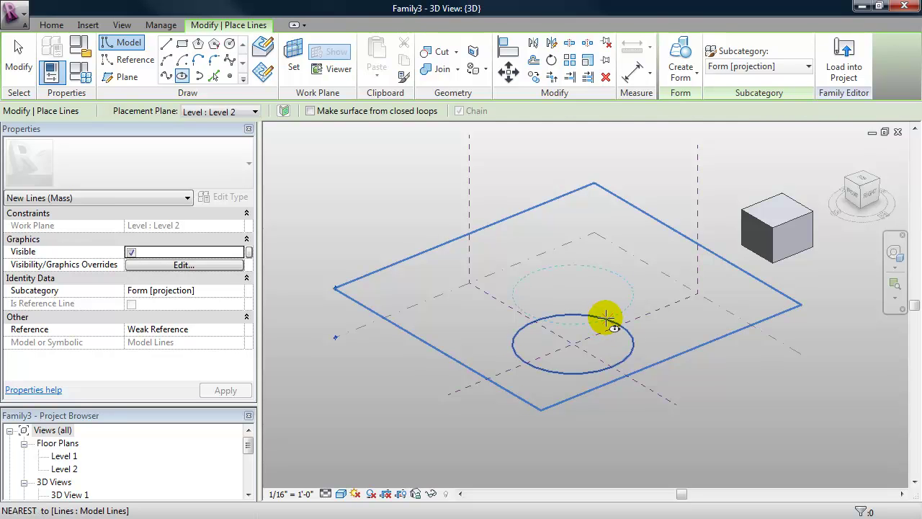
key(s)
key(c)
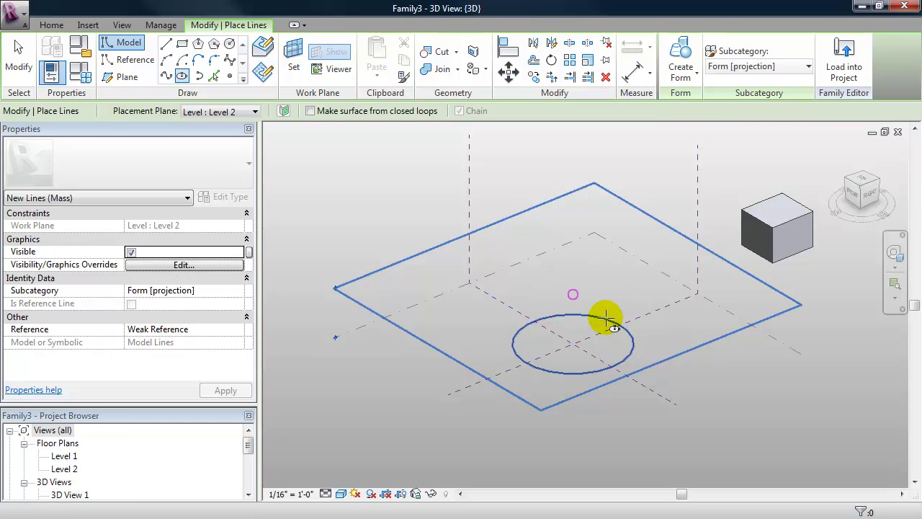
click(607, 320)
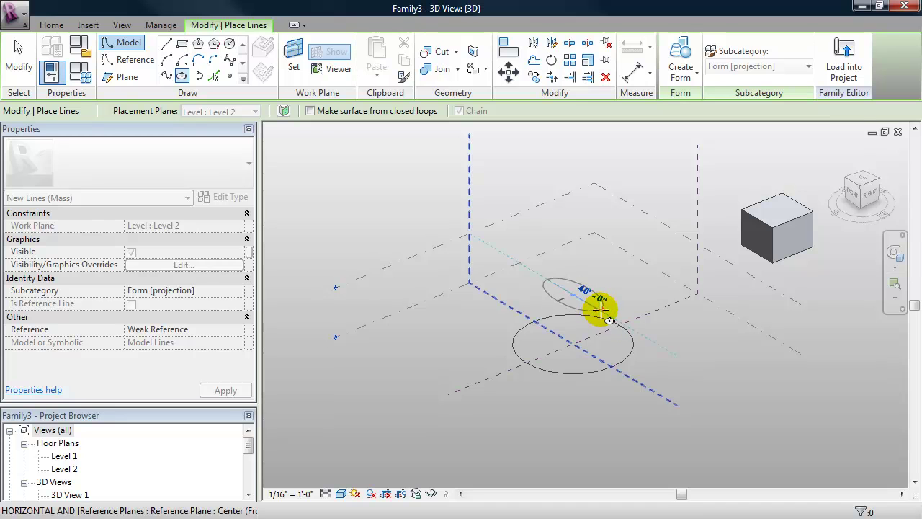
click(598, 310)
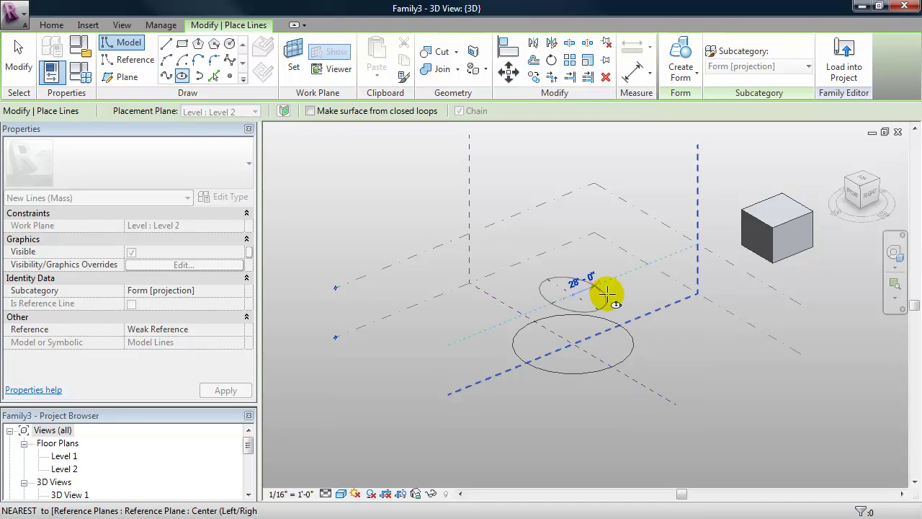
click(605, 293)
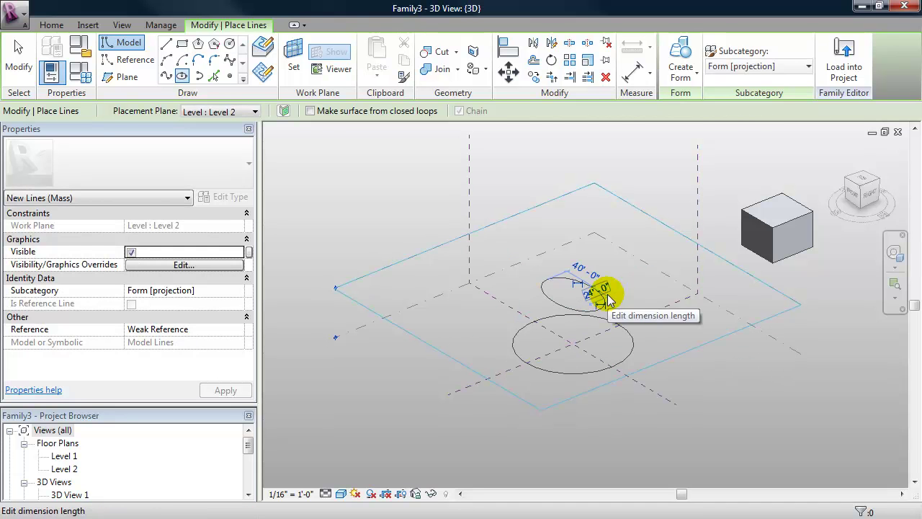
key(Escape)
key(Escape)
key(Escape)
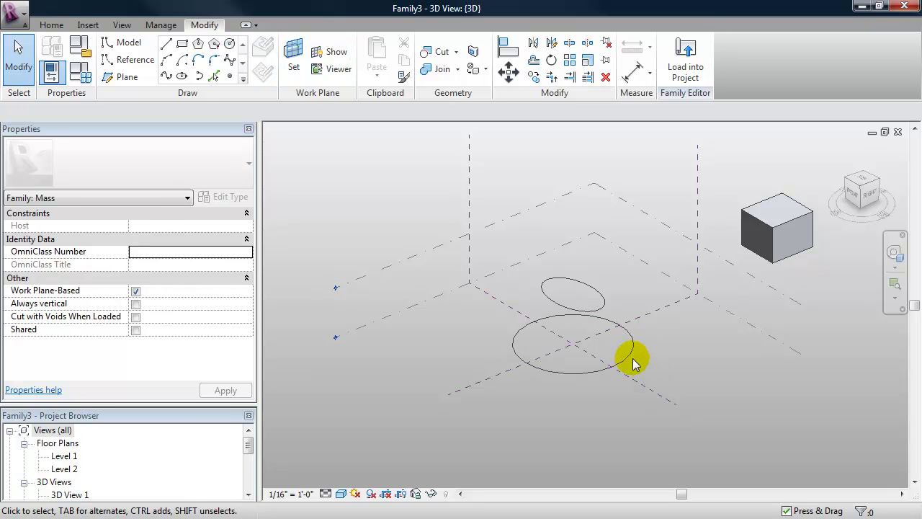
Create a lofted solid form from the circle on Level 1 and the ellipse on Level 2.
click(628, 353)
ctrl+click(604, 294)
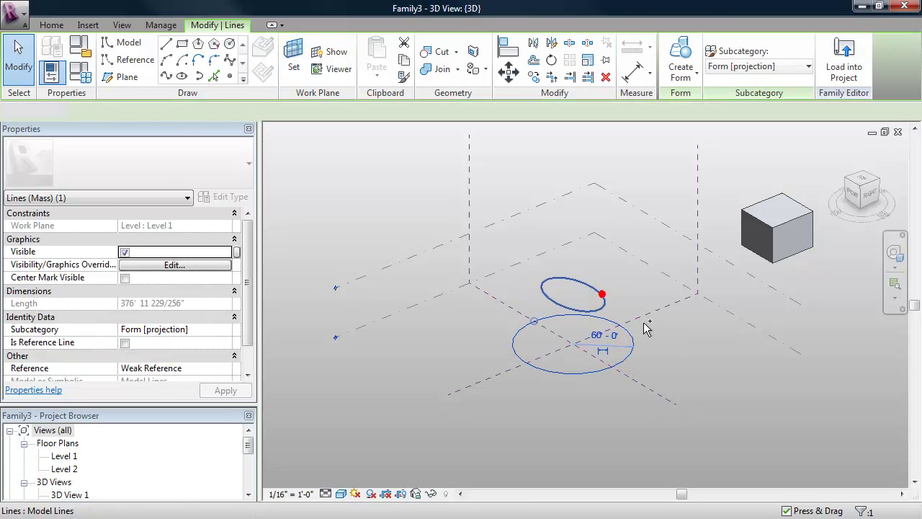
click(679, 52)
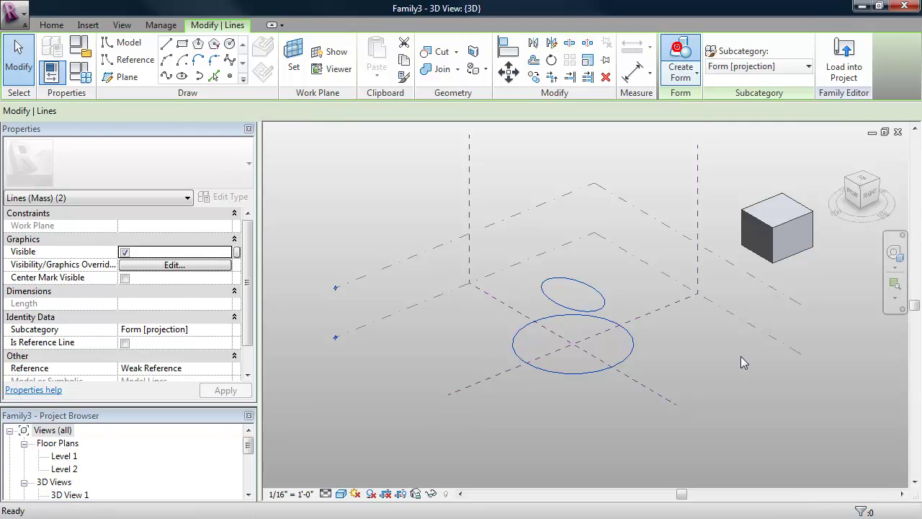
click(746, 411)
Move the lofted form about 432 feet away from the reference plane intersection, to the far side of the box.
shift+middle_drag(589, 432, 551, 417)
drag(490, 418, 599, 303)
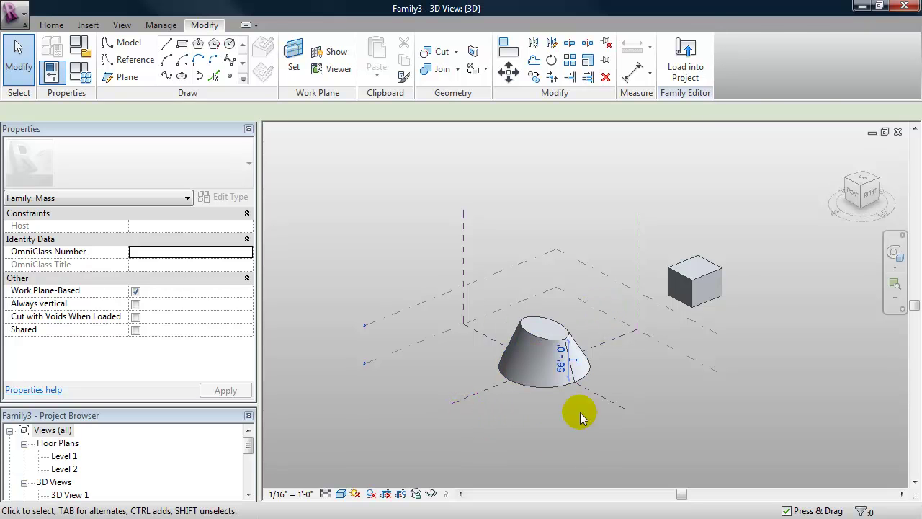
click(509, 70)
click(529, 436)
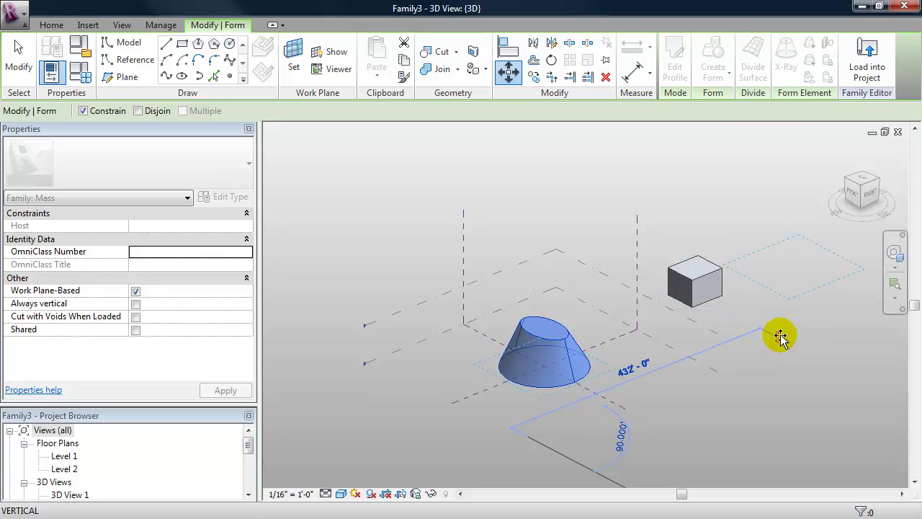
click(782, 343)
key(Escape)
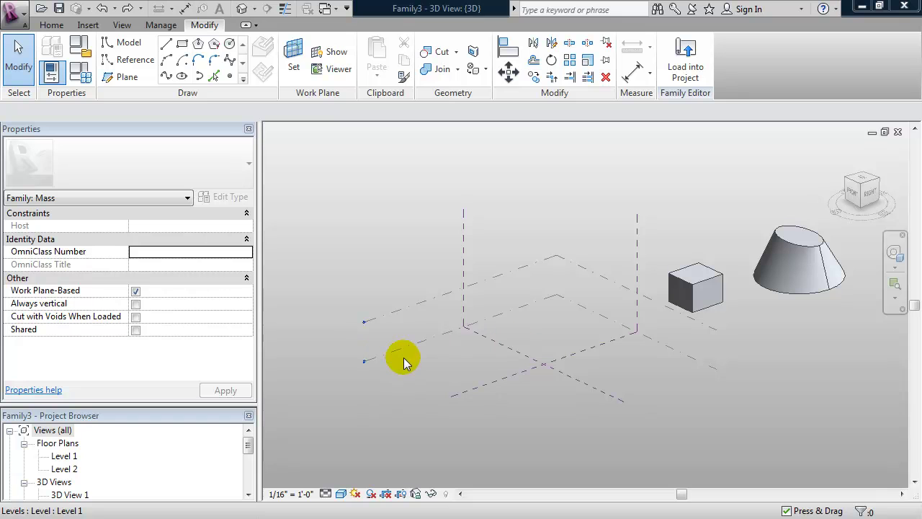
Draw a vertical model line about 248 feet tall on the Center (Left/Right) reference plane, starting at the reference plane intersection.
click(505, 379)
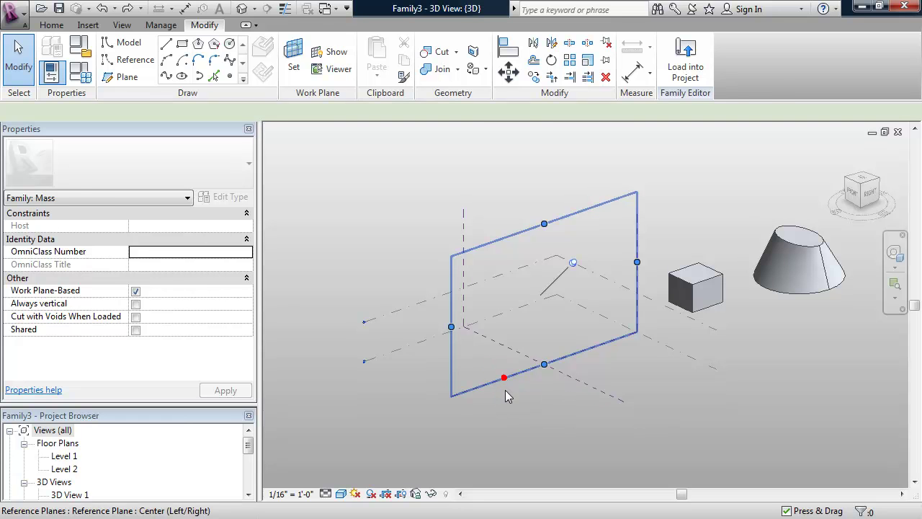
click(168, 43)
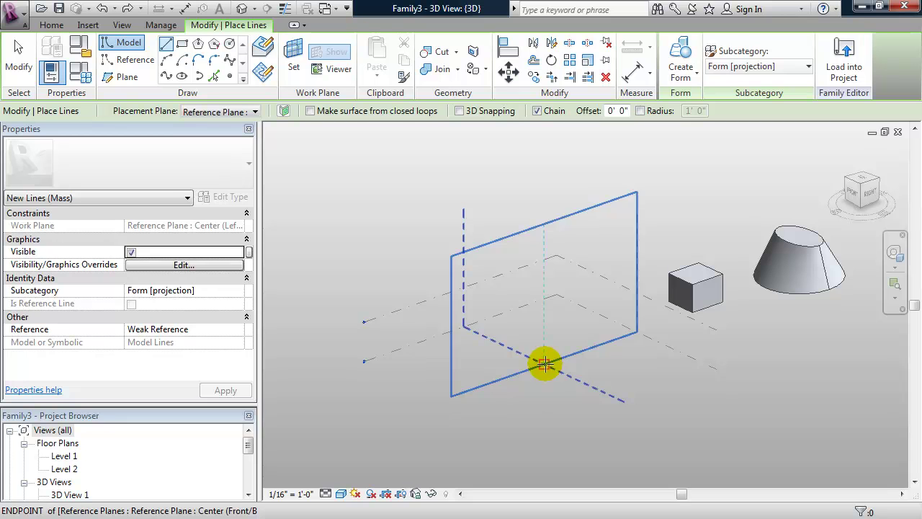
click(543, 363)
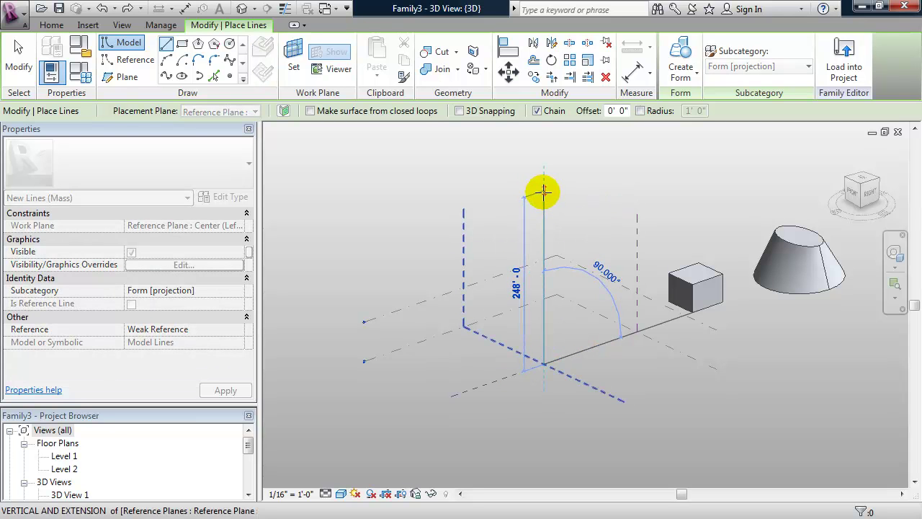
click(543, 191)
key(Escape)
key(Escape)
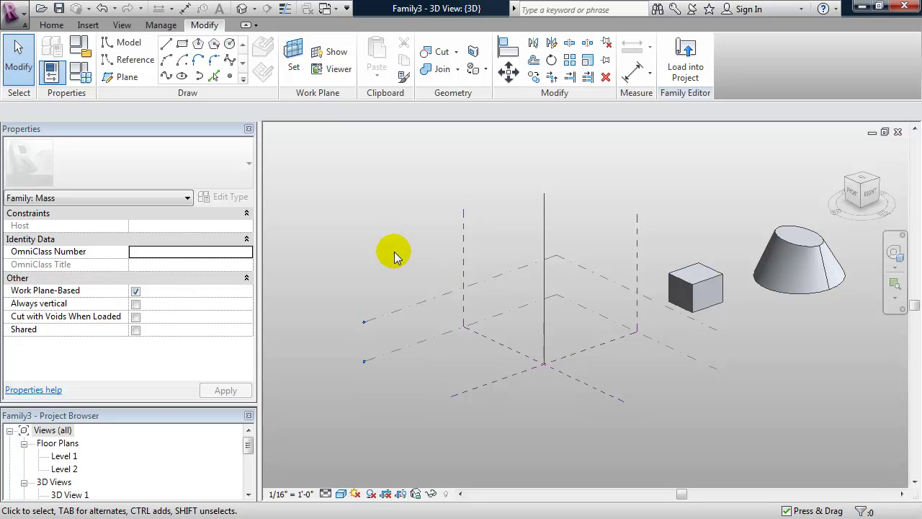
Draw a 90° center-ends arc with a radius of about 60 feet, centred on the vertical line's lower end and ending on that line.
click(182, 63)
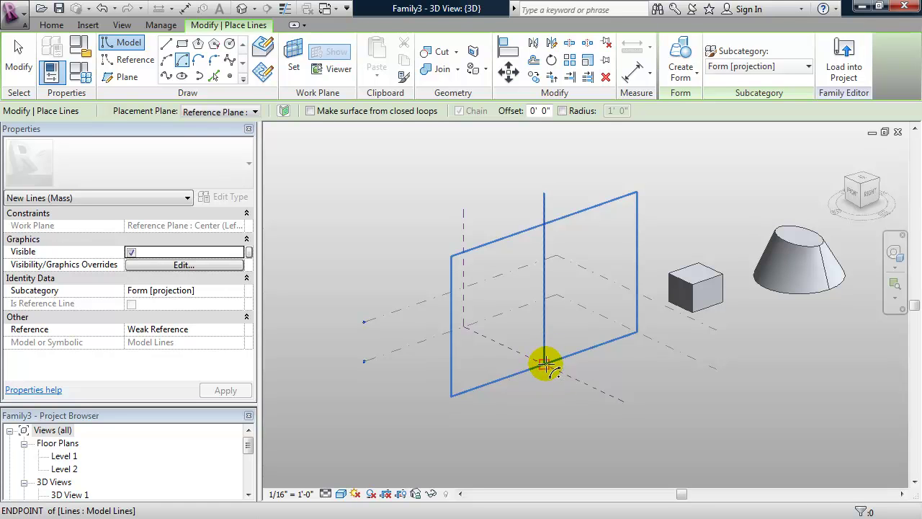
click(546, 361)
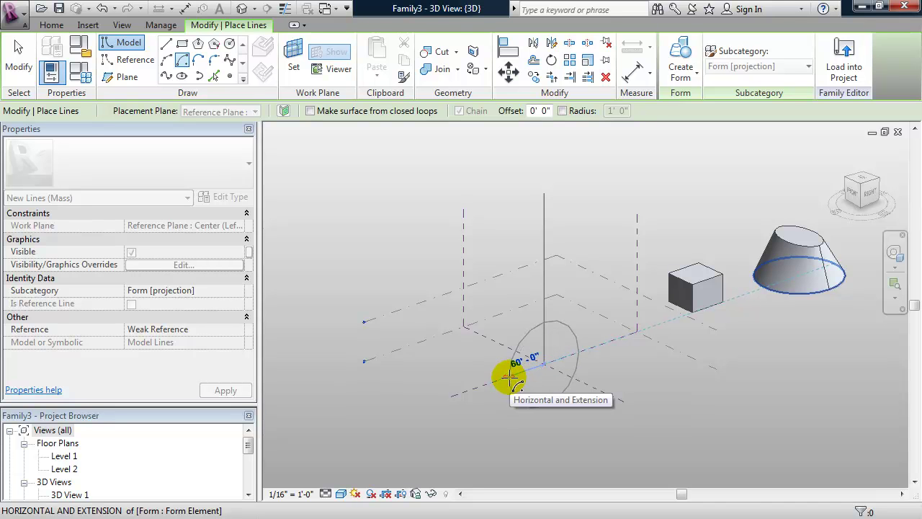
click(510, 376)
click(542, 323)
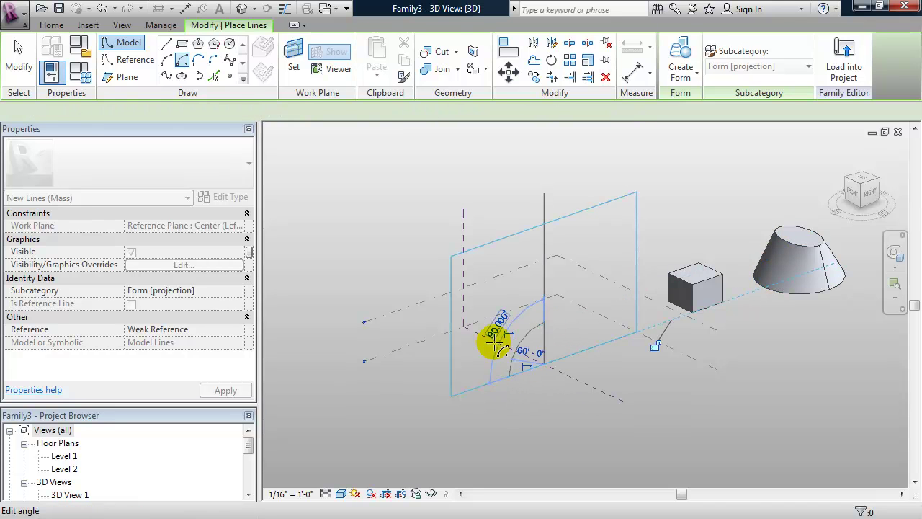
key(Escape)
key(Escape)
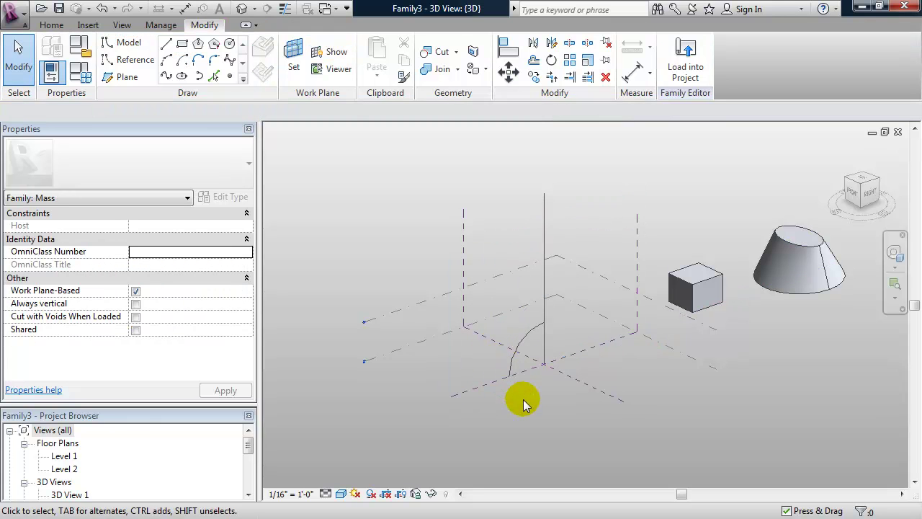
Try to create a form from the quarter arc and the vertical line.
middle_drag(519, 397, 524, 385)
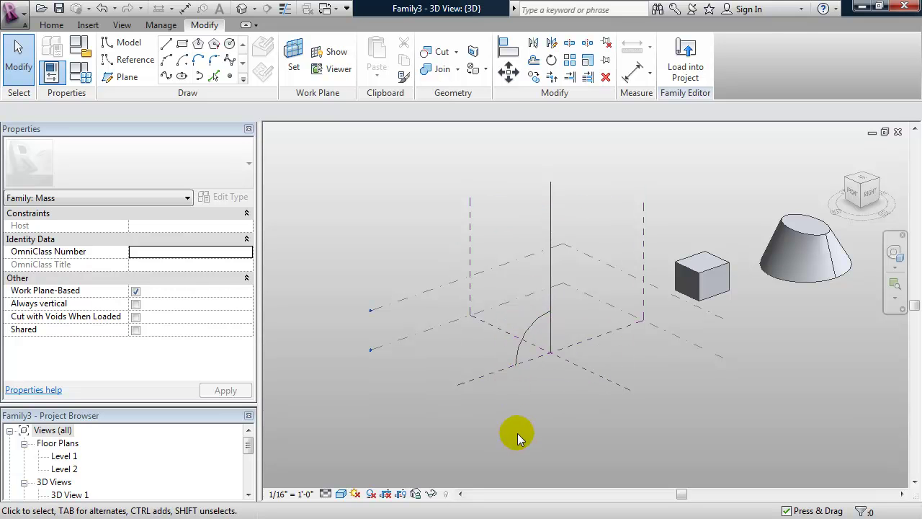
click(517, 351)
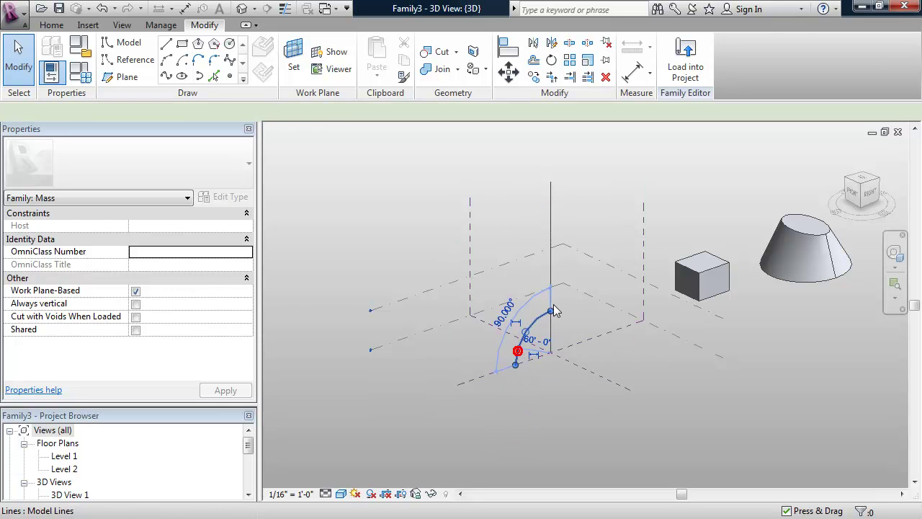
click(552, 258)
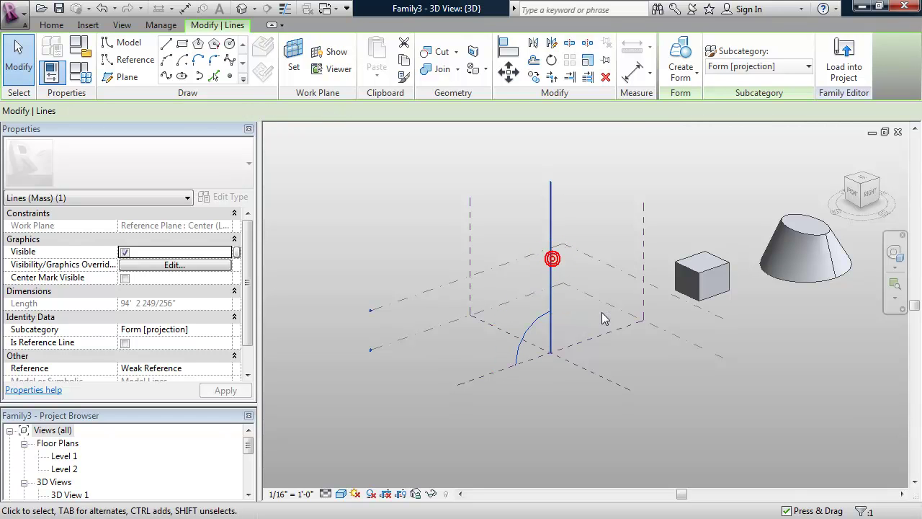
click(680, 54)
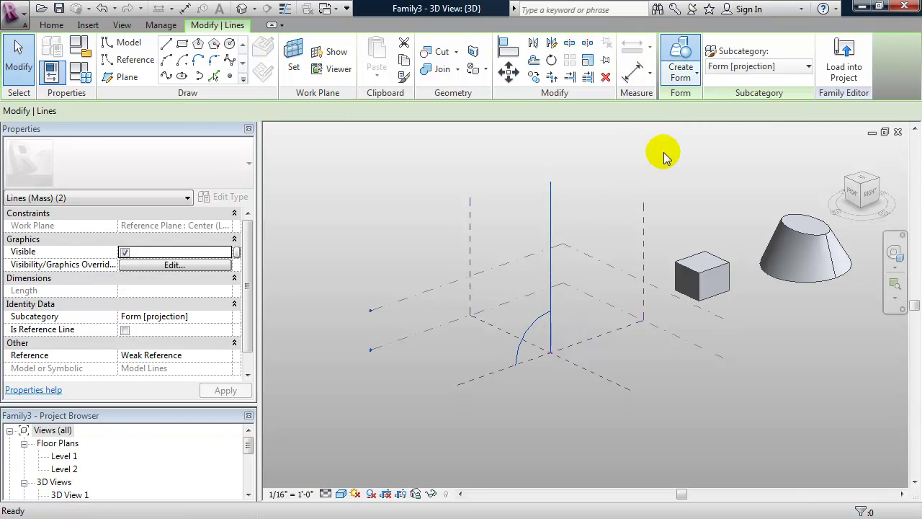
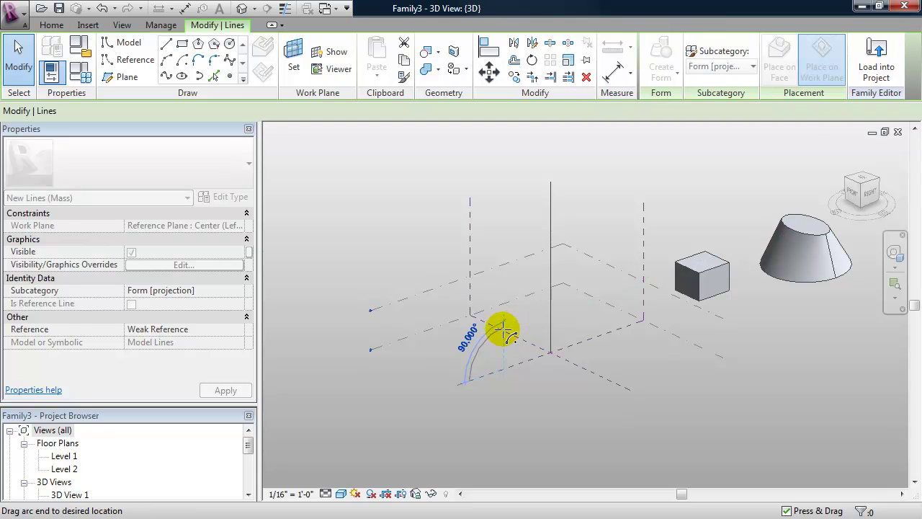
Extend the arc to a 180° semicircle and create a ring-shaped solid form by revolving it around the vertical line.
drag(470, 382, 505, 397)
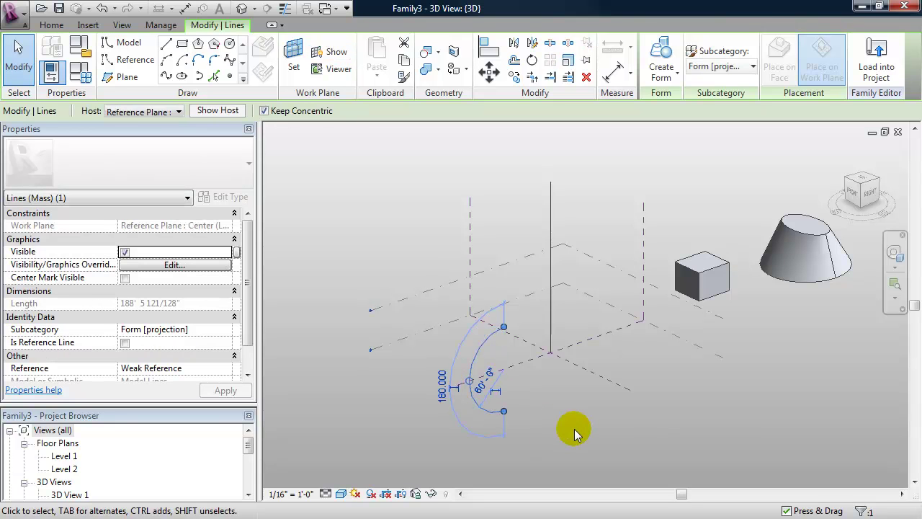
click(574, 428)
click(484, 405)
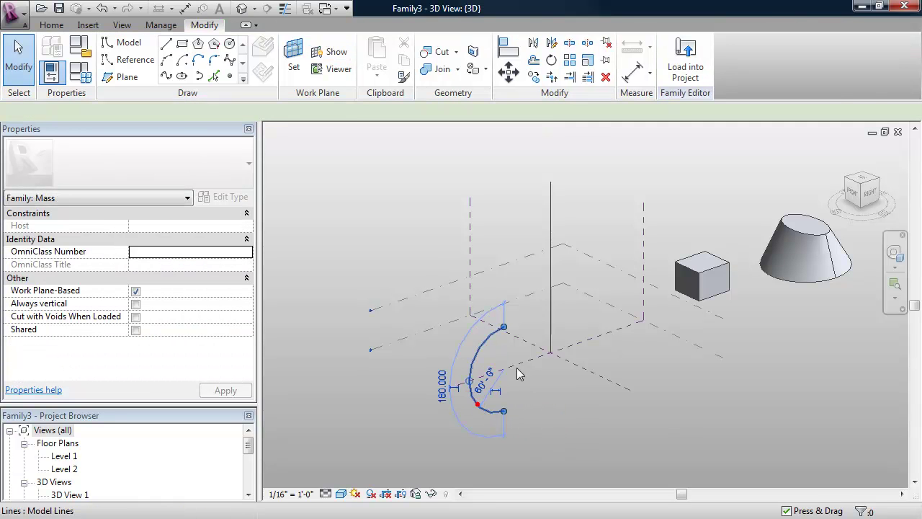
ctrl+click(552, 320)
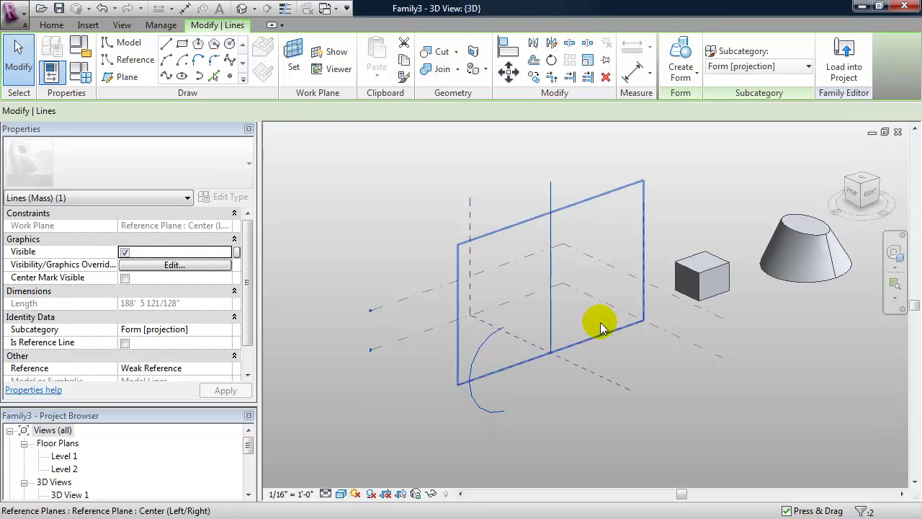
click(678, 48)
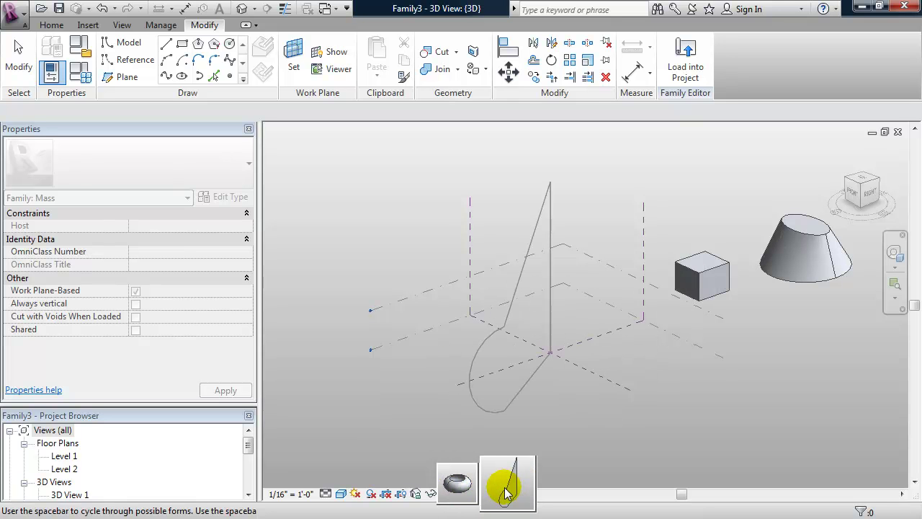
click(469, 490)
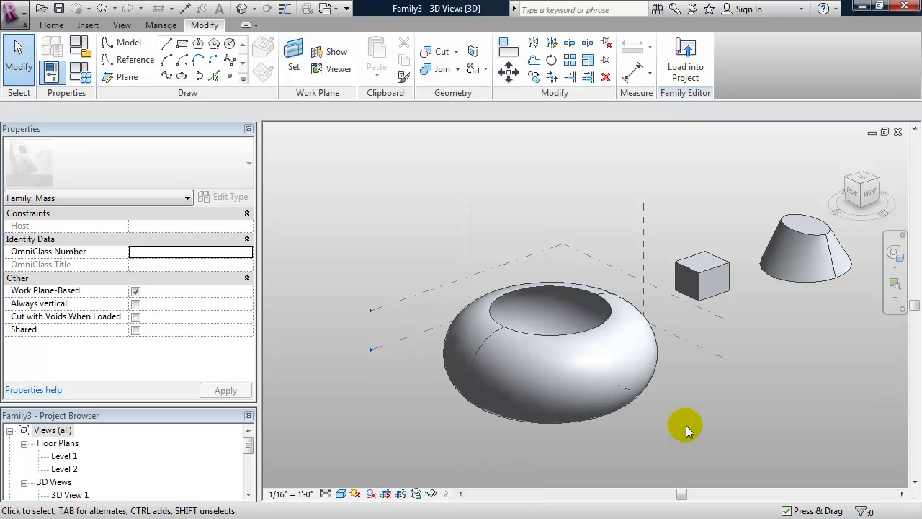
Set the end angle of the whole revolved form to 180°.
shift+middle_drag(681, 423, 714, 449)
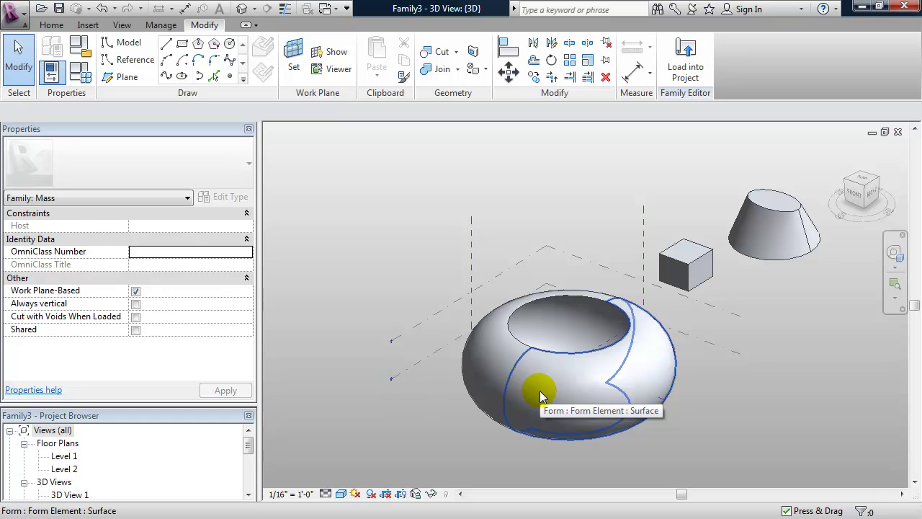
key(Tab)
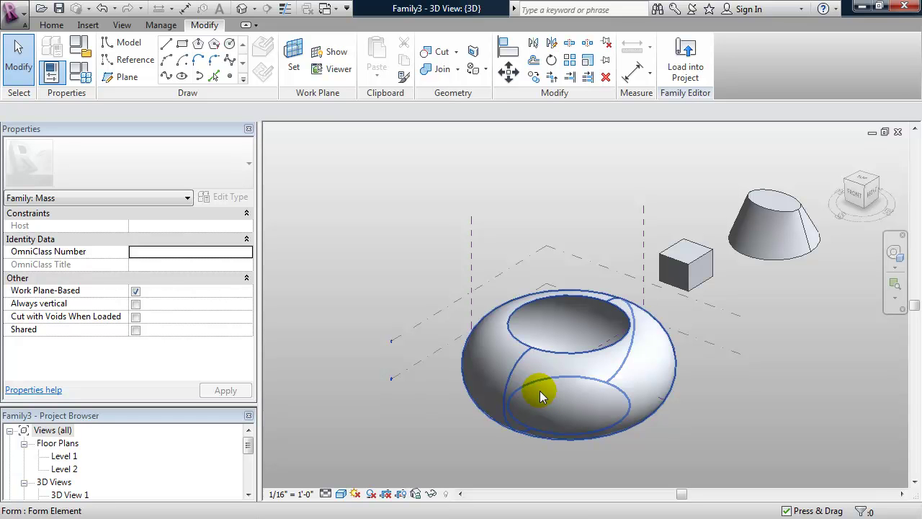
click(540, 390)
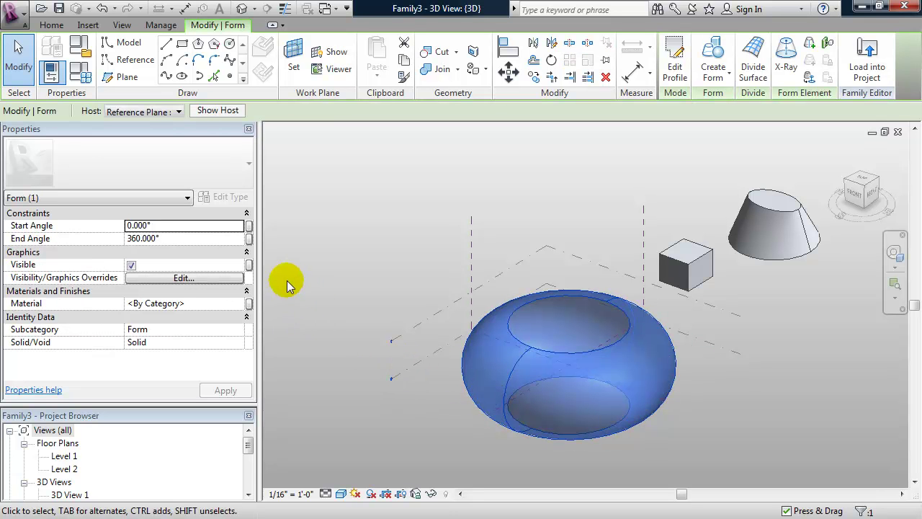
click(171, 238)
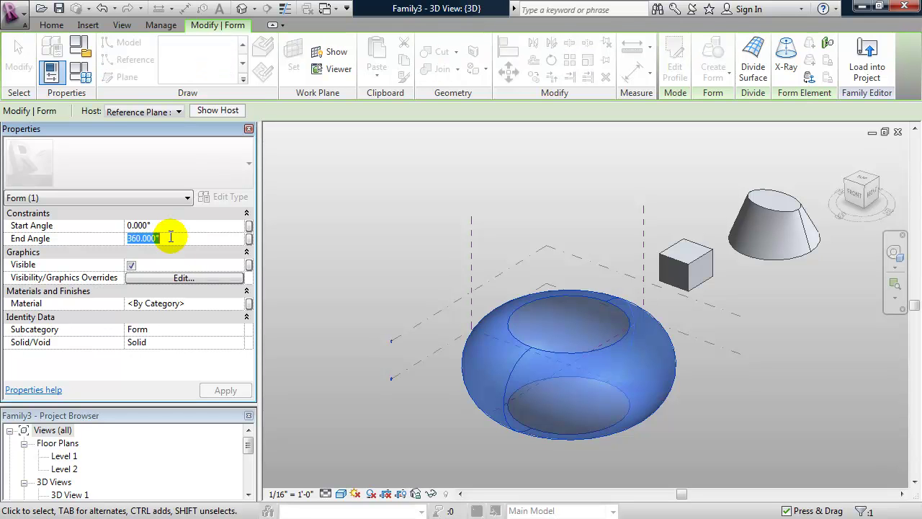
text(180)
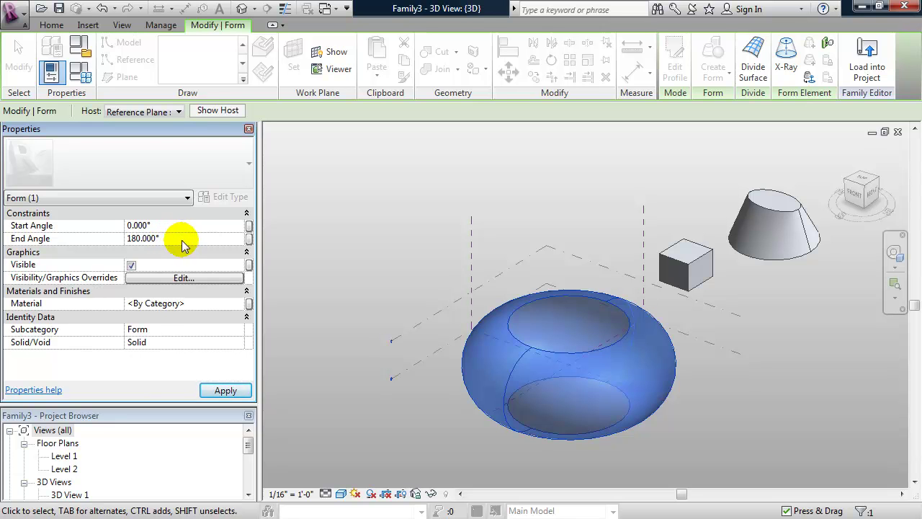
click(212, 389)
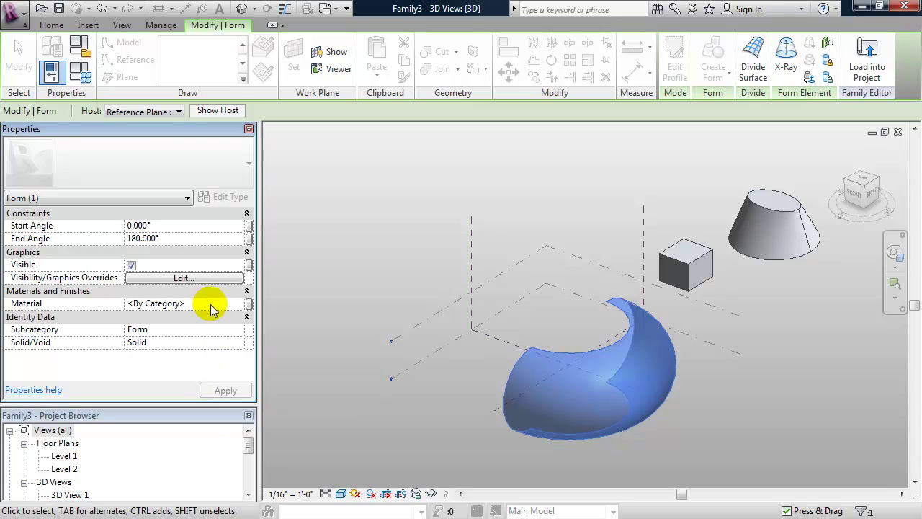
Set the revolved form's end angle to 250° and deselect it.
click(170, 238)
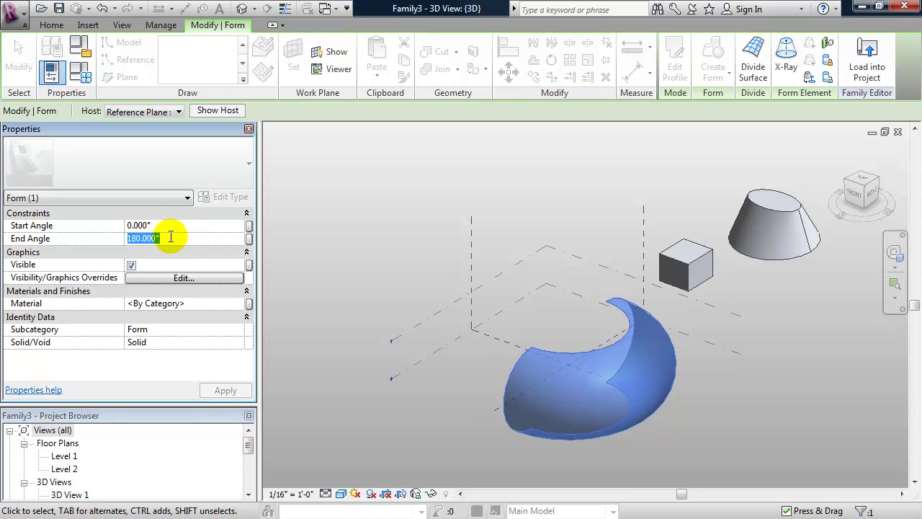
text(250)
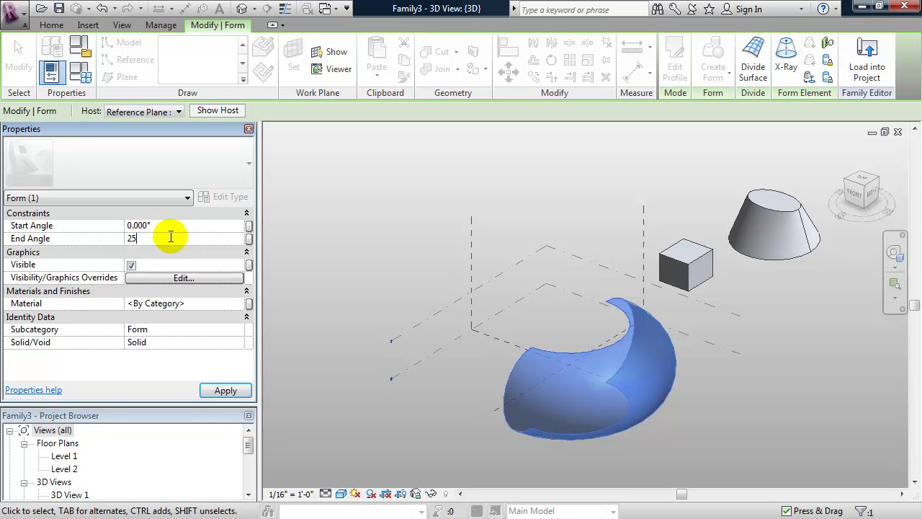
click(226, 391)
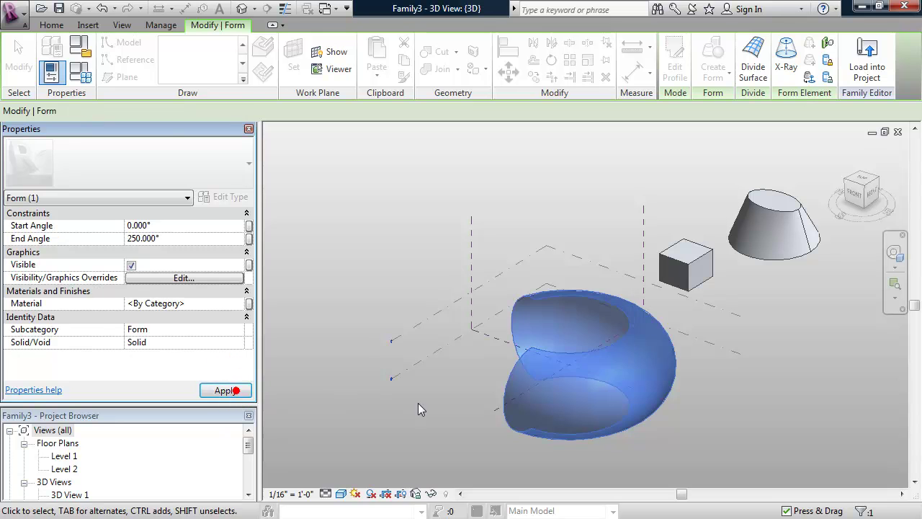
click(463, 424)
Move the revolved form horizontally to the far side of the lofted form, clearing the reference plane intersection.
shift+middle_drag(467, 432, 562, 439)
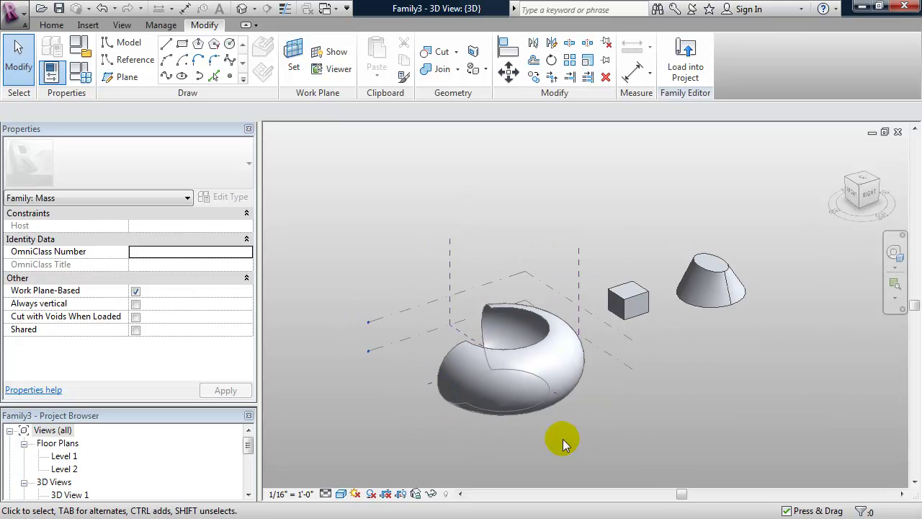
click(508, 397)
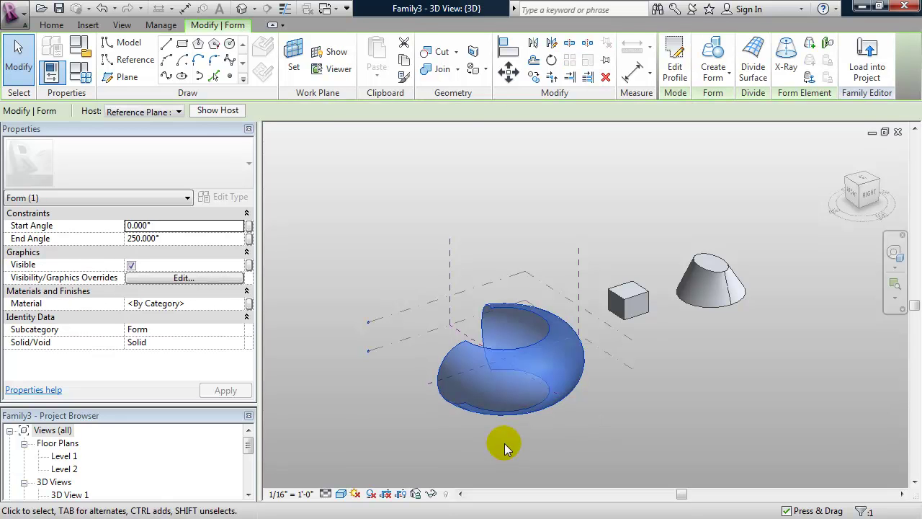
key(m)
key(v)
click(504, 442)
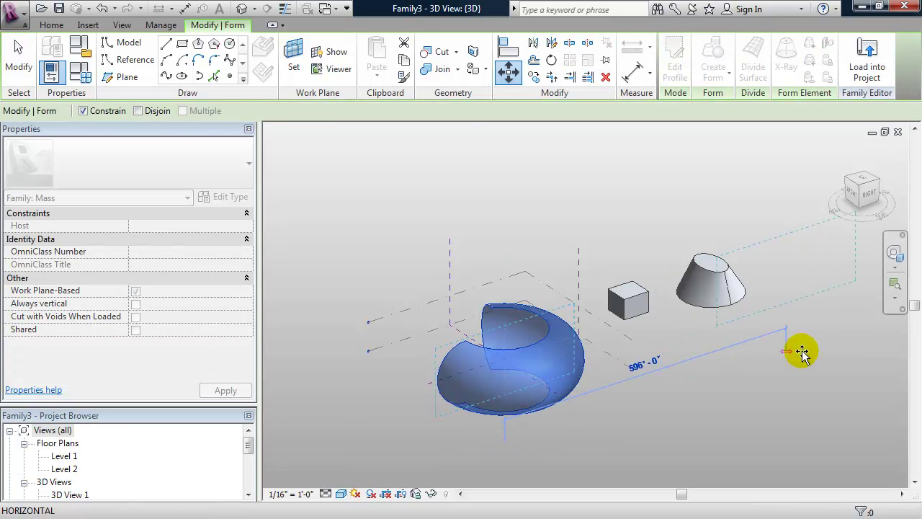
click(823, 333)
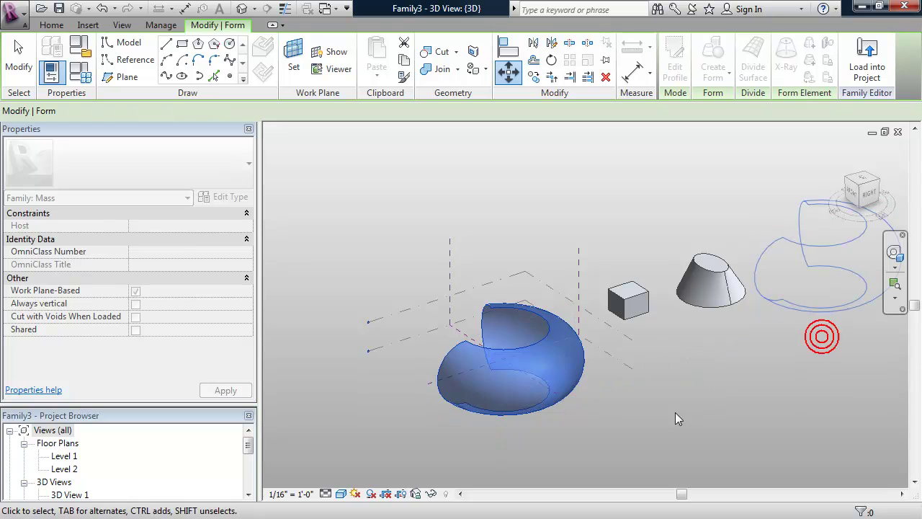
click(626, 414)
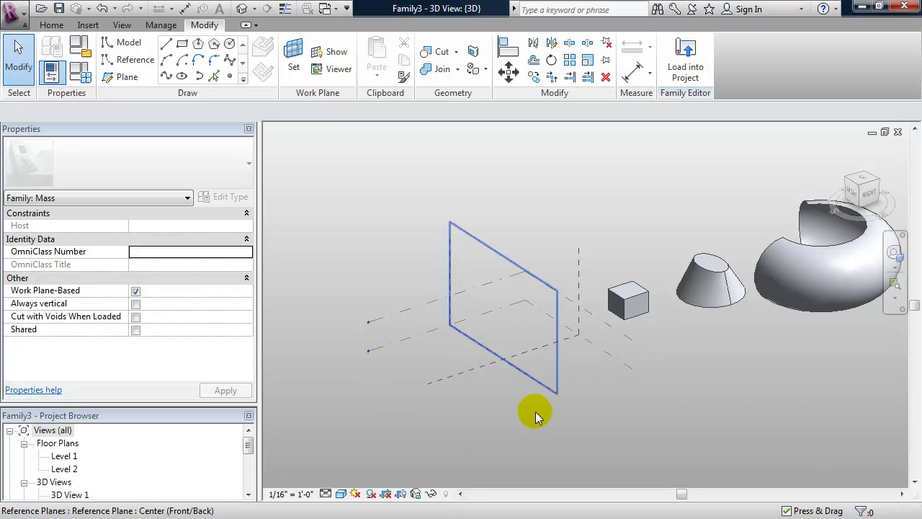
Draw an S-shaped model-line spline on Level 1, starting on the Center (Left/Right) reference plane and crossing the Center (Front/Back) plane.
middle_drag(516, 411, 590, 404)
click(713, 340)
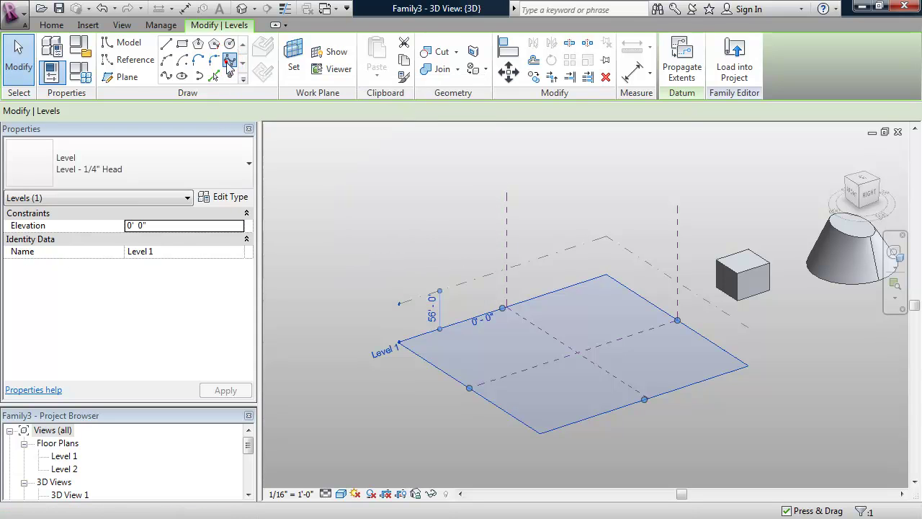
click(229, 63)
scroll(557, 368, up, 4)
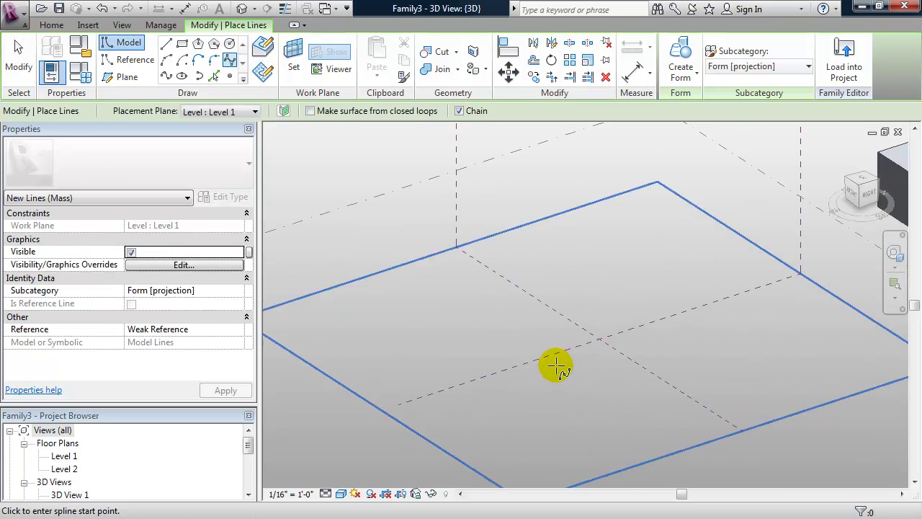
click(545, 356)
click(602, 370)
click(654, 360)
click(685, 336)
click(724, 311)
click(797, 323)
click(811, 314)
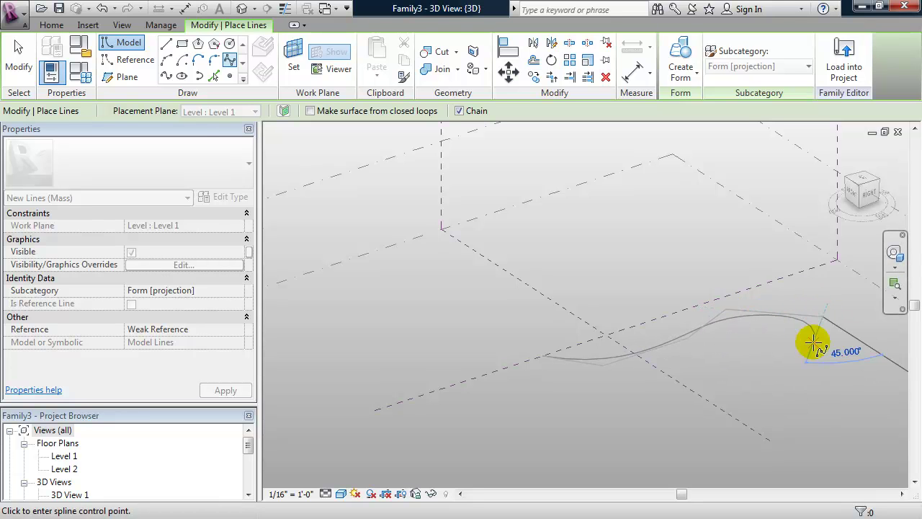
key(Escape)
key(Escape)
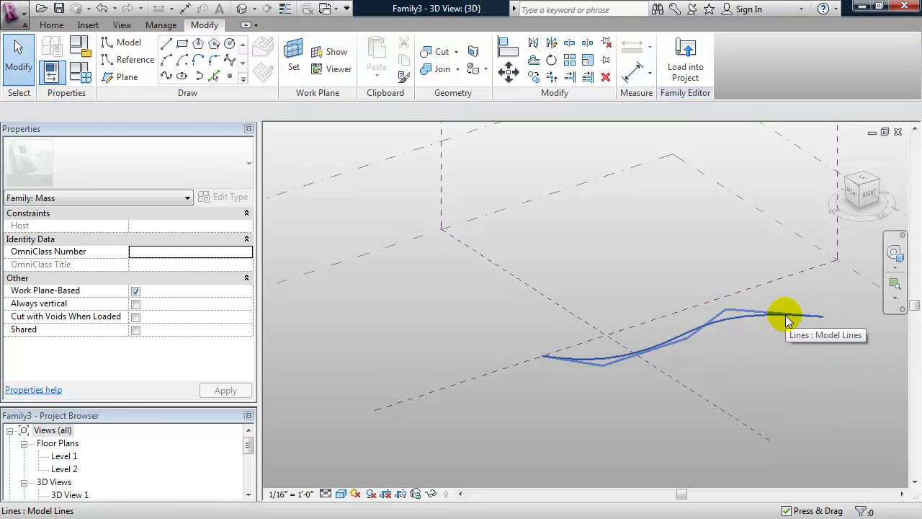
Place a reference point on the spline's endpoint that lies on the reference plane.
shift+middle_drag(547, 413, 488, 369)
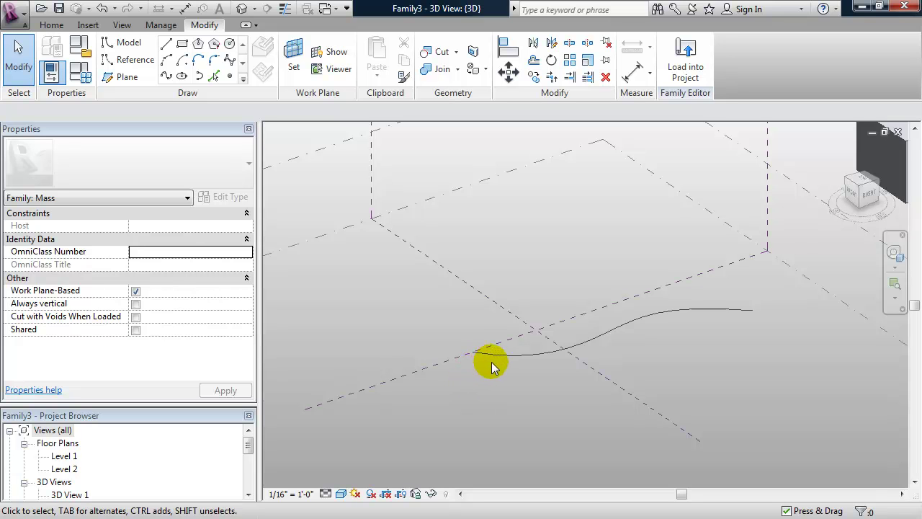
click(229, 76)
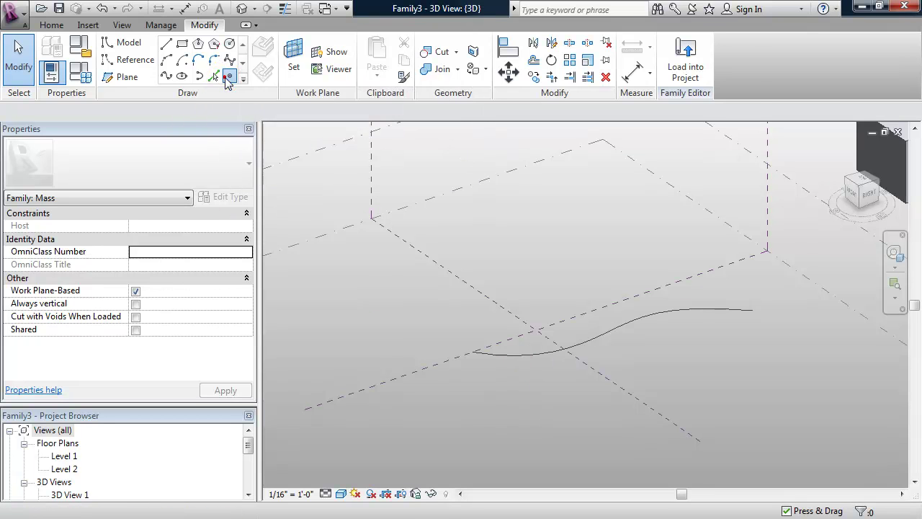
click(471, 352)
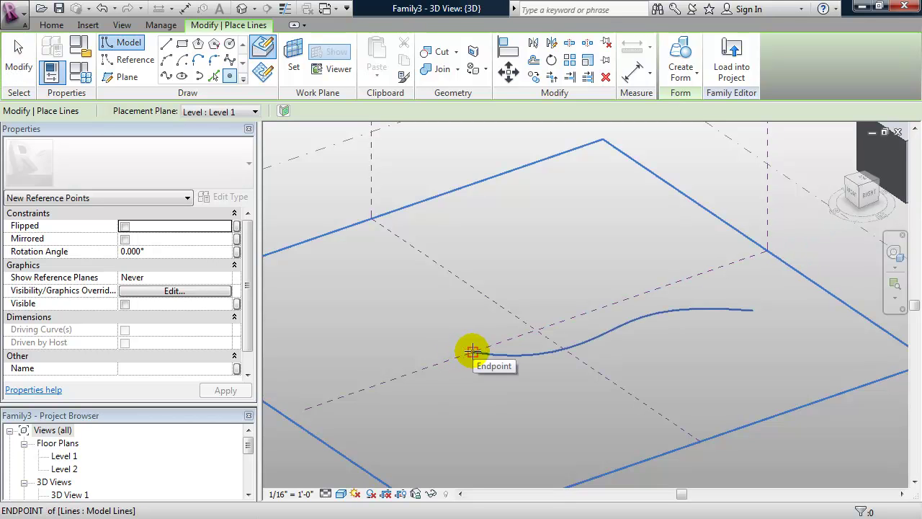
click(472, 352)
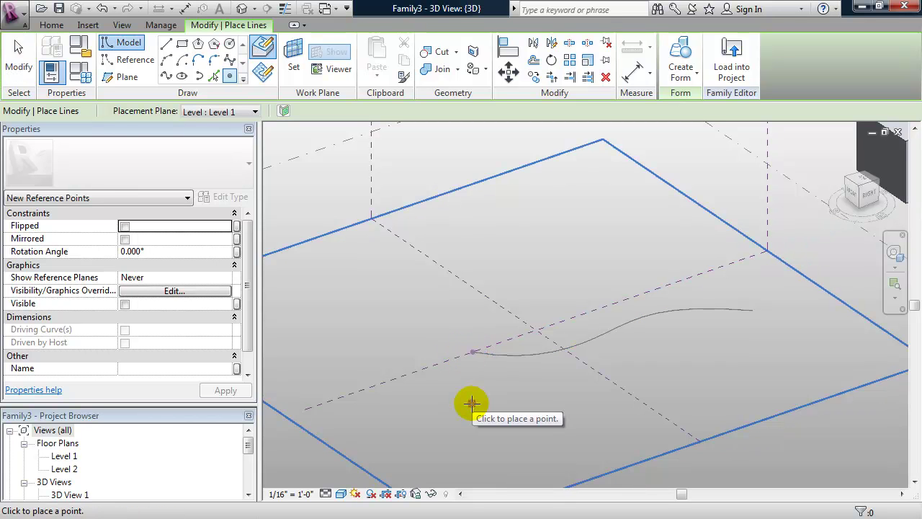
key(Escape)
key(Escape)
key(Escape)
Draw a rectangle about 12' by 7'-6" on the reference point's work plane, with one corner at the point.
shift+middle_drag(474, 406, 503, 396)
scroll(582, 405, up, 3)
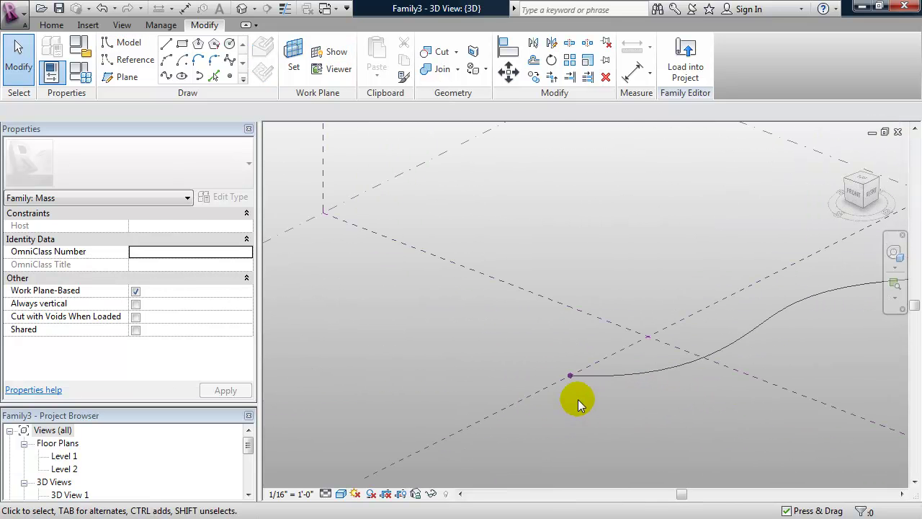
click(568, 369)
shift+middle_drag(569, 422, 637, 431)
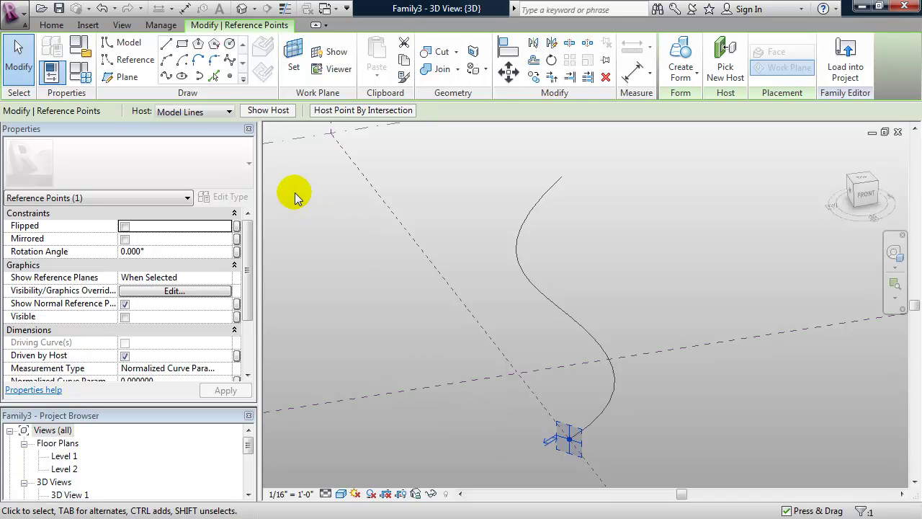
click(182, 45)
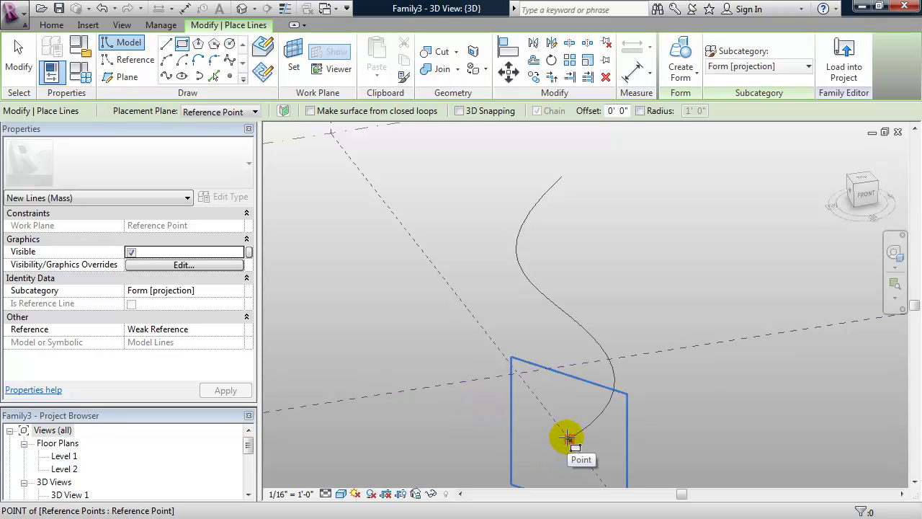
click(569, 436)
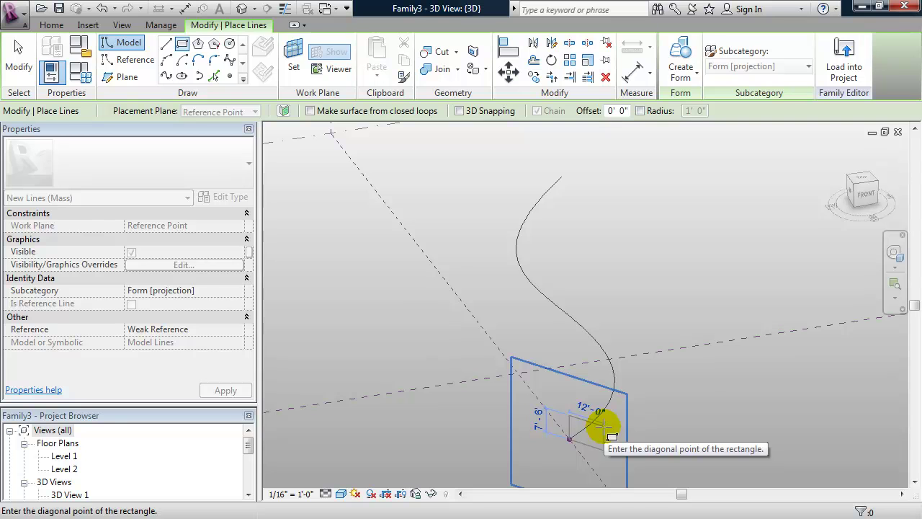
click(604, 426)
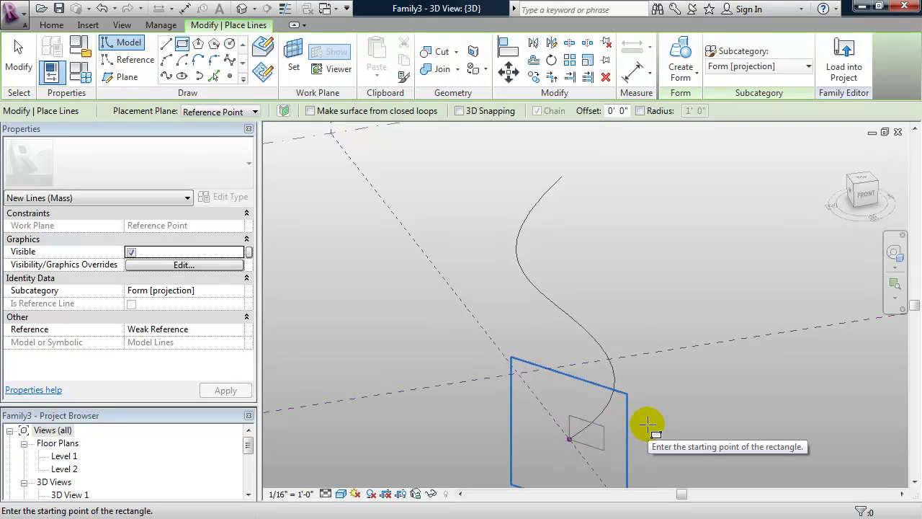
key(Escape)
key(Escape)
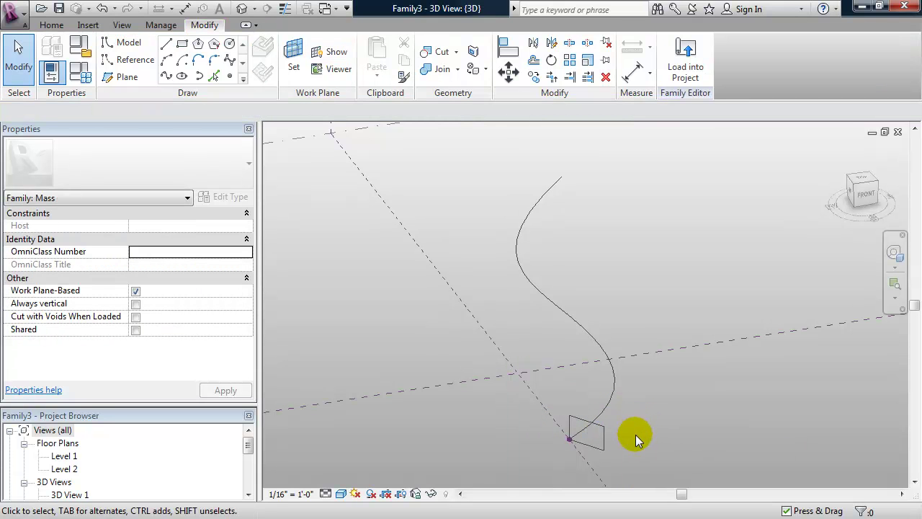
Create a solid swept form from the whole rectangle profile and the spline path.
key(Tab)
click(606, 436)
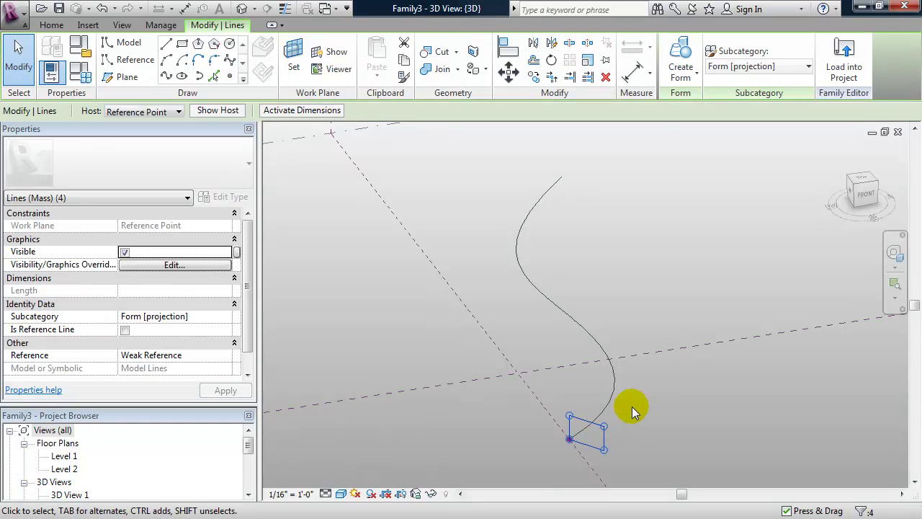
ctrl+click(612, 393)
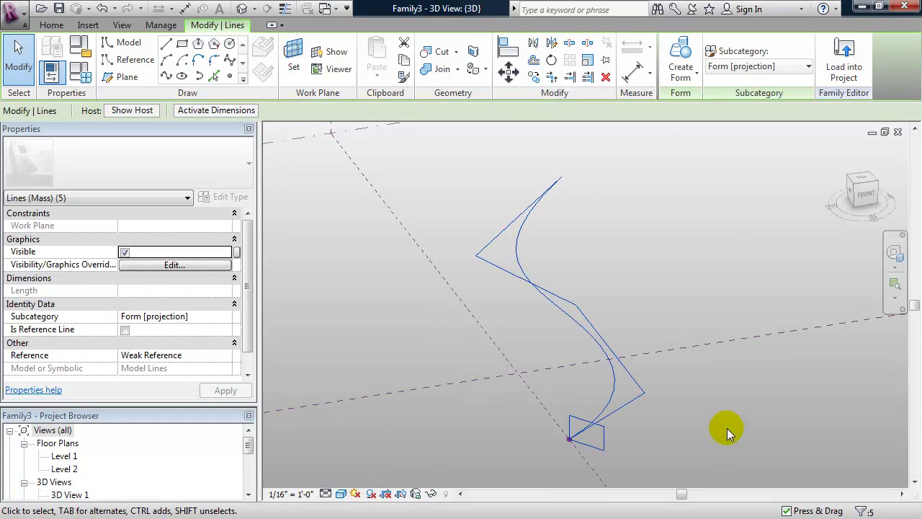
click(680, 62)
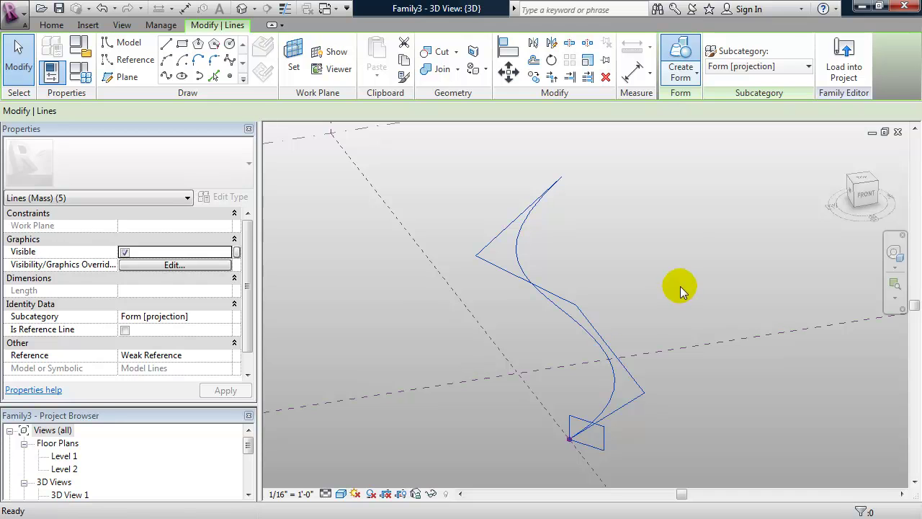
key(Escape)
shift+middle_drag(728, 441, 667, 445)
middle_drag(566, 317, 790, 343)
middle_drag(418, 270, 722, 294)
scroll(749, 295, down, 5)
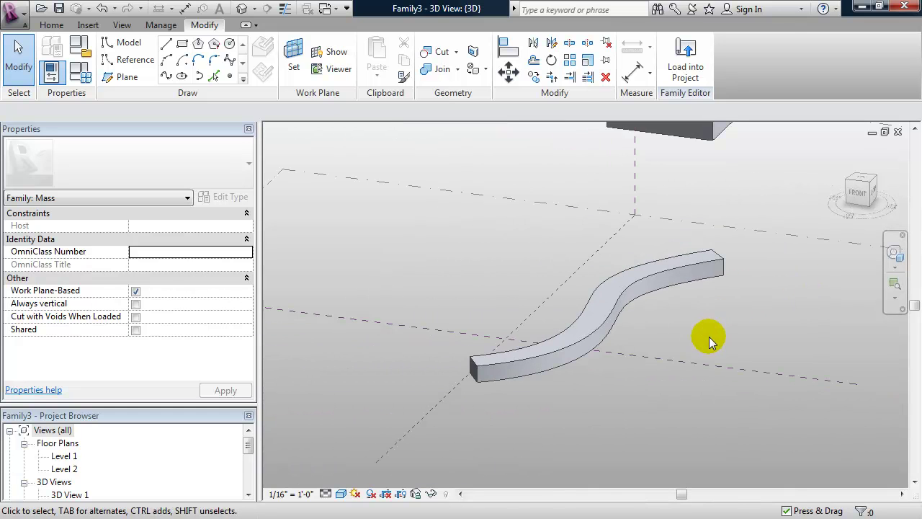
shift+middle_drag(630, 416, 708, 349)
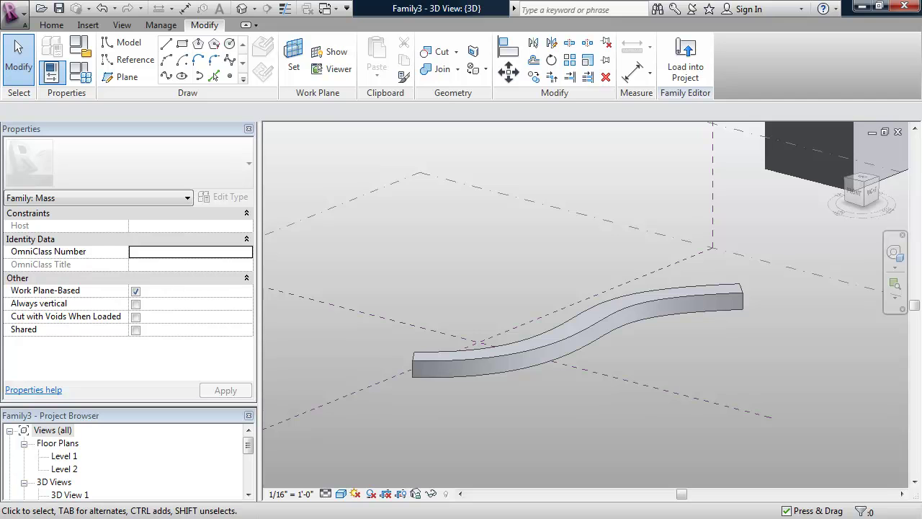
click(482, 436)
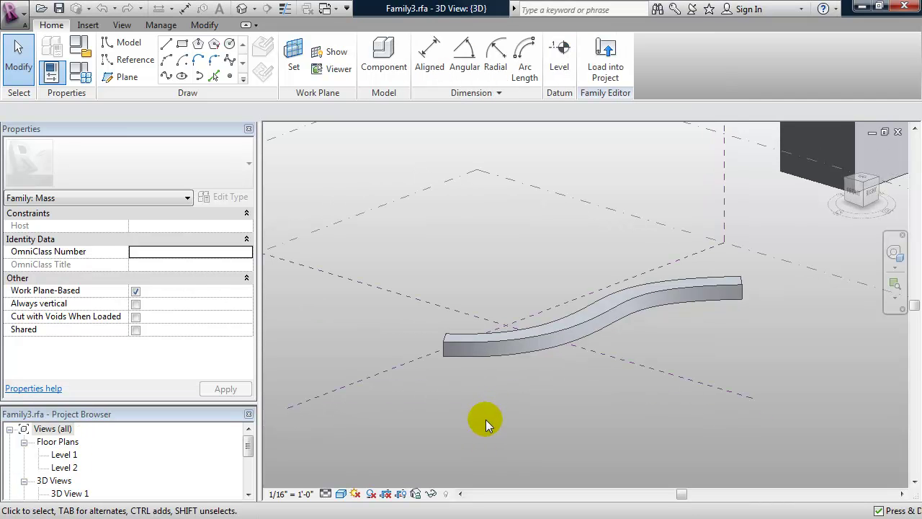
Move the swept form away from the reference planes to the far side of the revolved form.
scroll(489, 413, down, 2)
mouse_move(482, 426)
middle_down()
mouse_move(484, 410)
mouse_move(500, 406)
mouse_move(489, 411)
middle_up()
scroll(484, 410, down, 3)
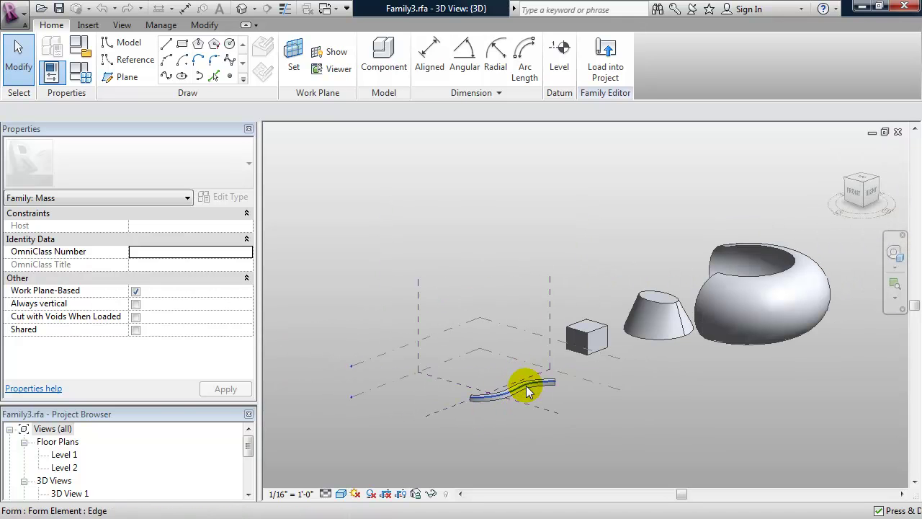
drag(445, 431, 559, 439)
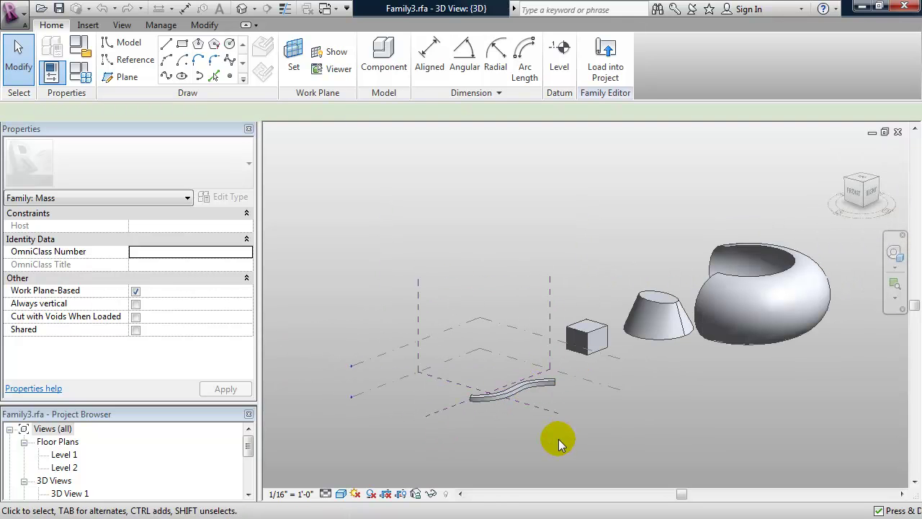
click(561, 434)
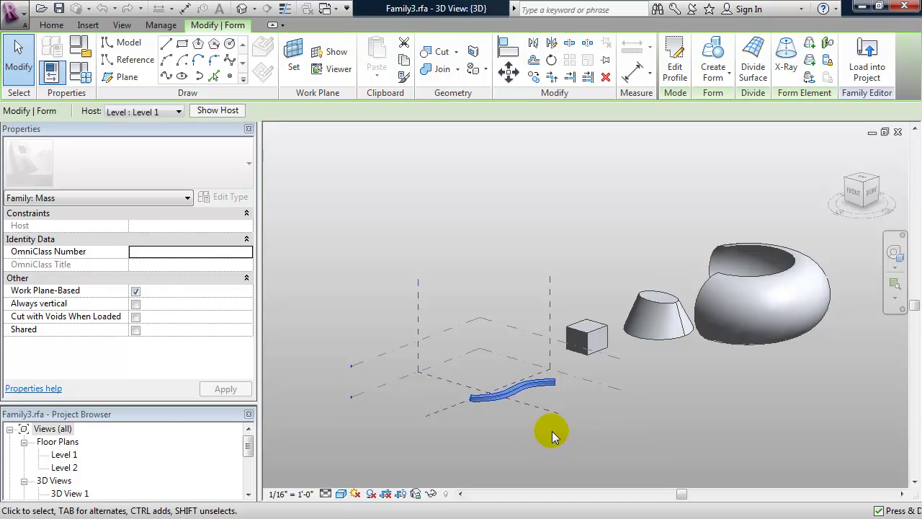
key(m)
key(v)
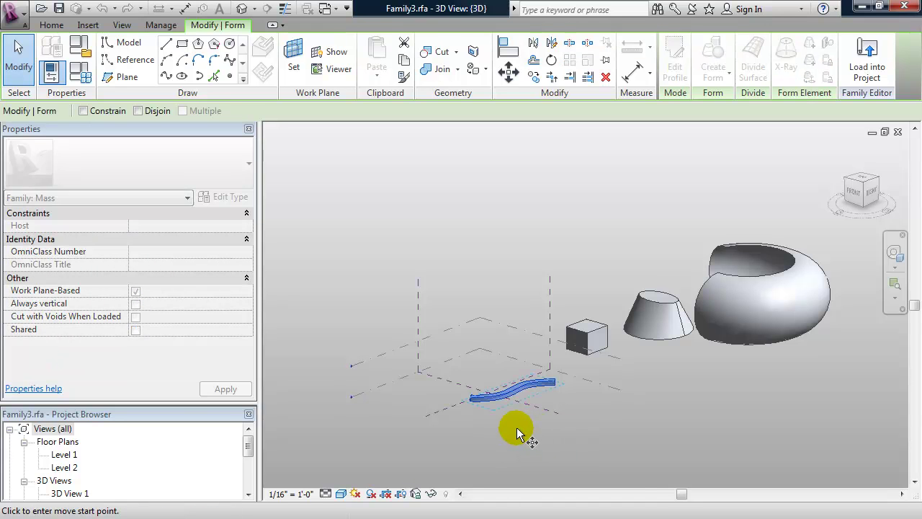
click(496, 437)
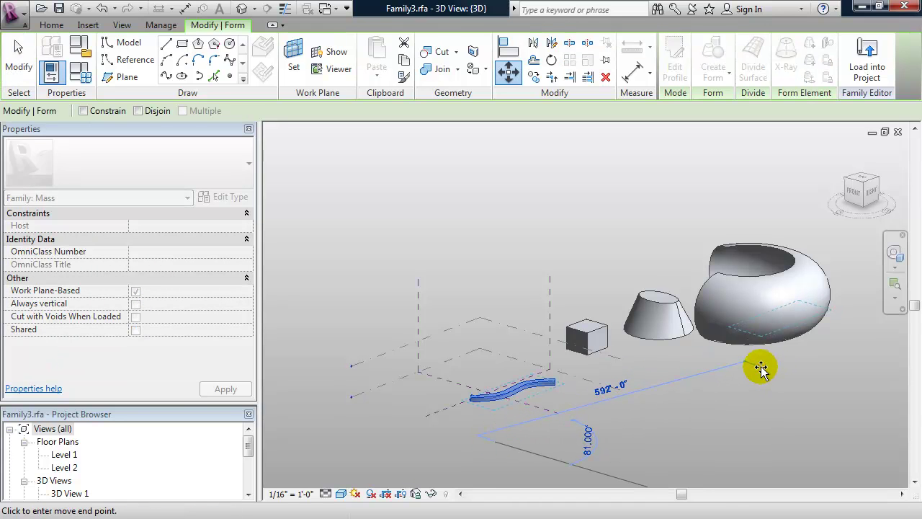
click(856, 296)
Draw a second S-shaped spline about 206' long on Level 1, starting on the Center (Left/Right) reference plane.
middle_drag(729, 411, 678, 422)
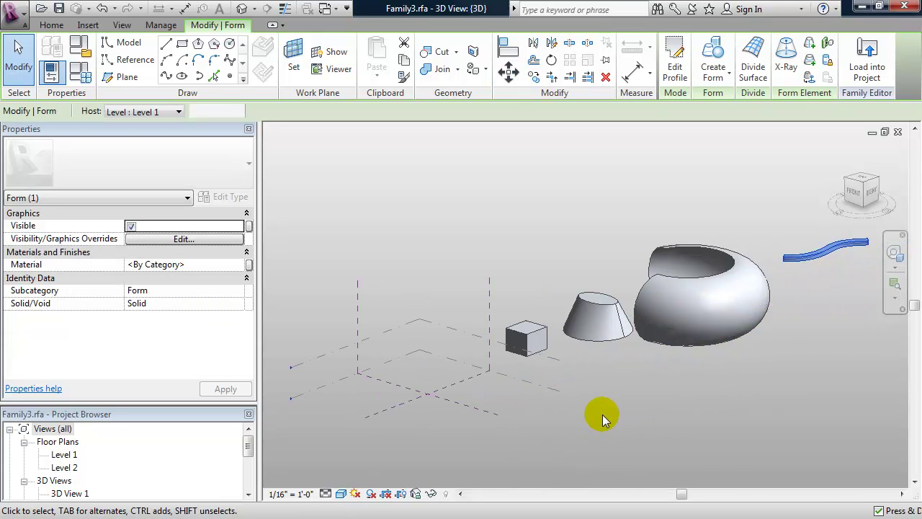
scroll(602, 415, down, 1)
middle_drag(602, 415, 683, 367)
scroll(481, 416, up, 2)
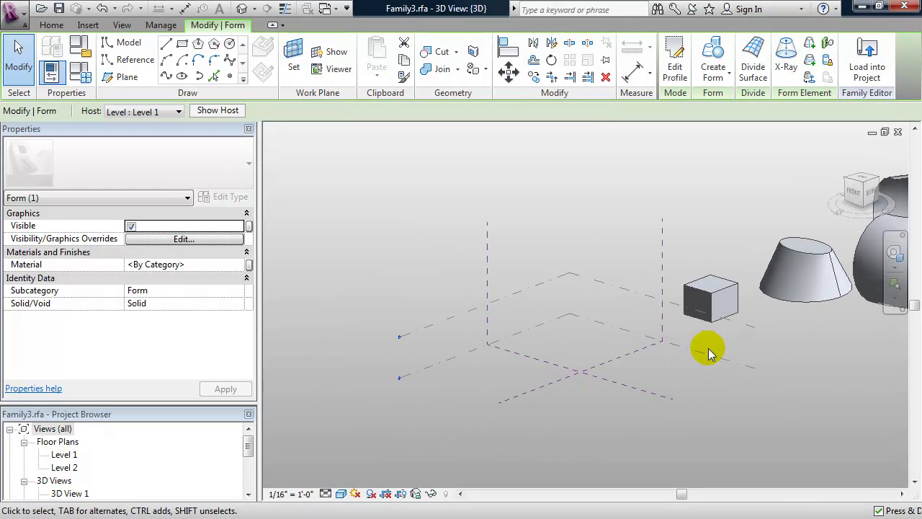
click(703, 355)
shift+middle_drag(585, 401, 560, 422)
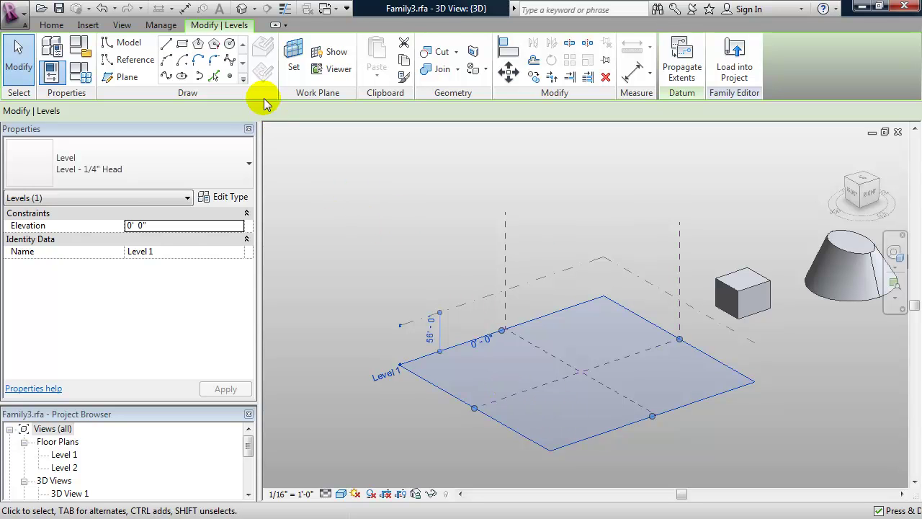
click(227, 63)
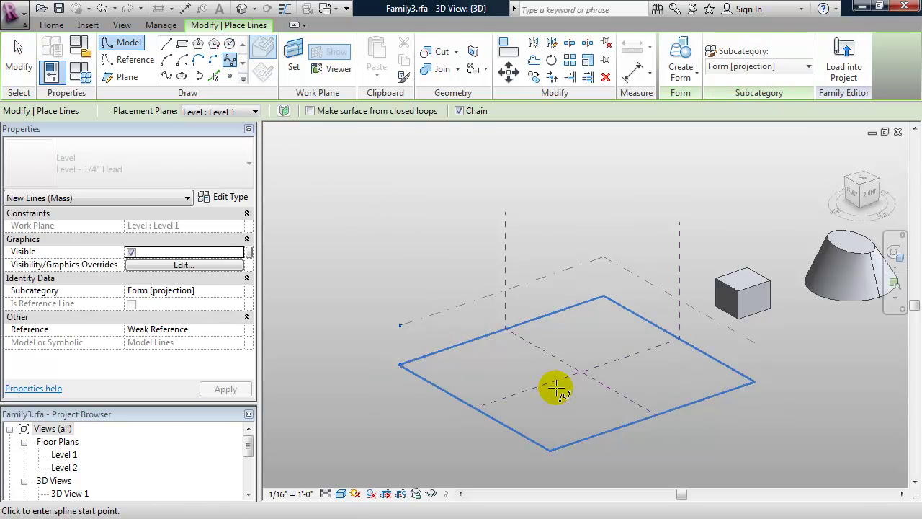
scroll(552, 390, up, 2)
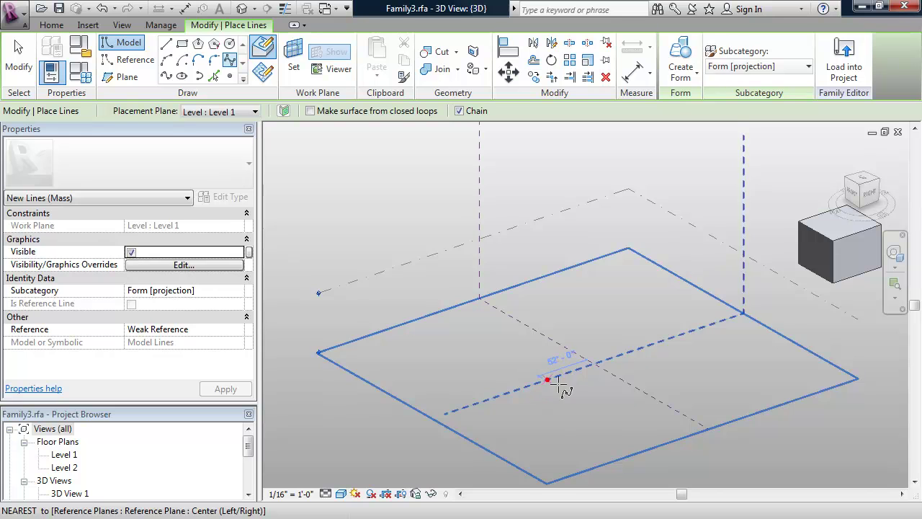
click(585, 387)
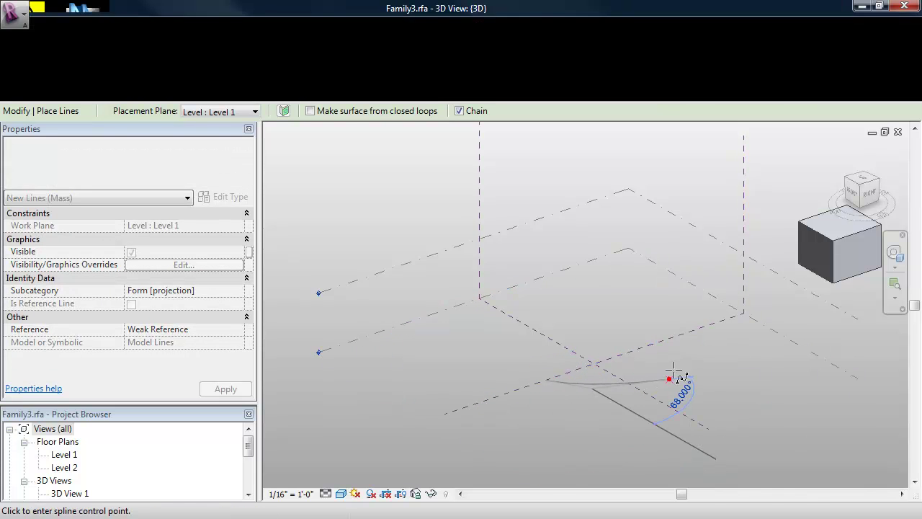
click(692, 348)
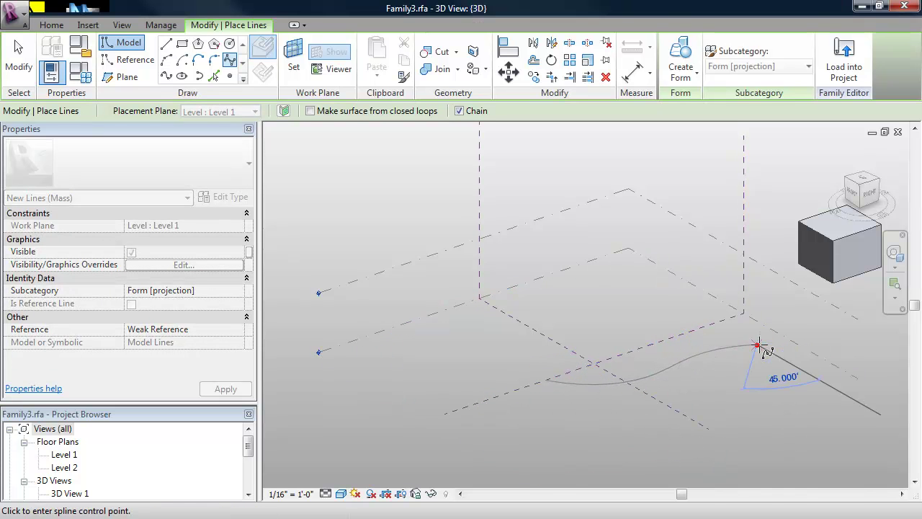
right_click(766, 358)
click(807, 153)
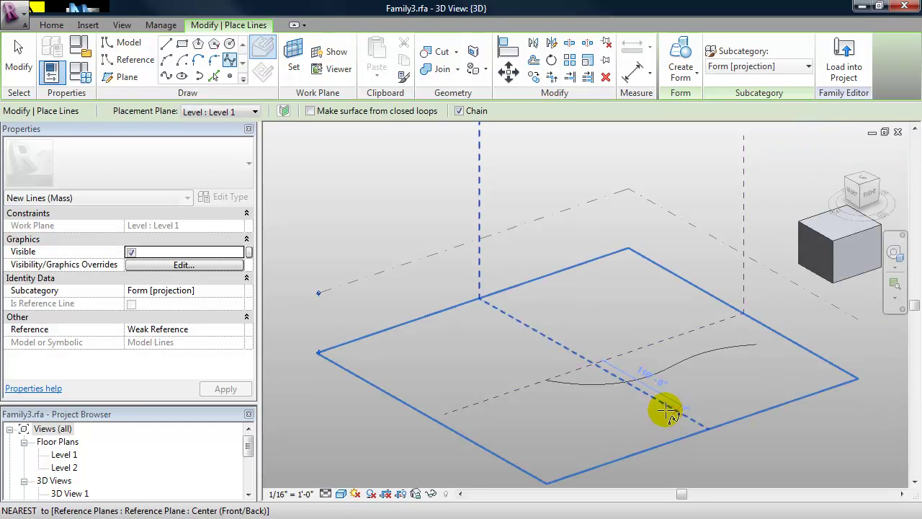
key(Escape)
Place three reference points on the new spline: at its start, near its middle and at its far end.
shift+middle_drag(607, 416, 446, 377)
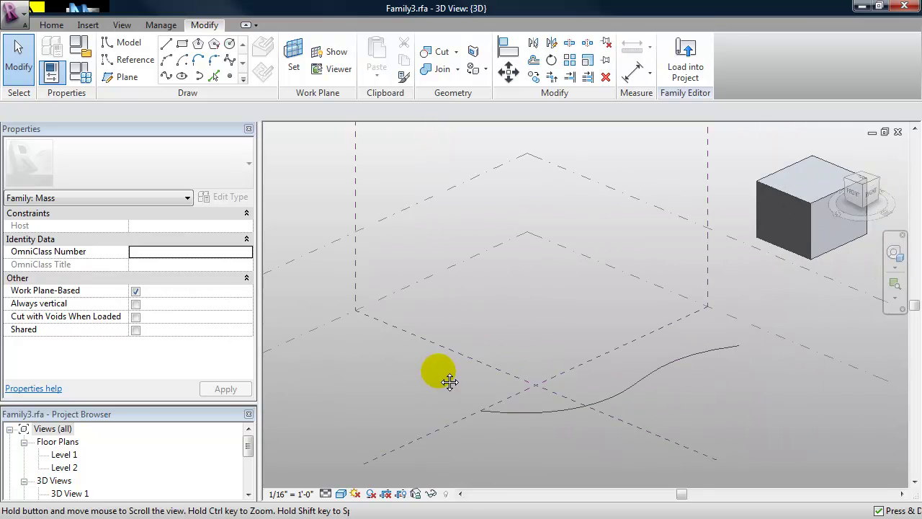
click(493, 407)
shift+middle_drag(560, 428, 351, 196)
click(230, 77)
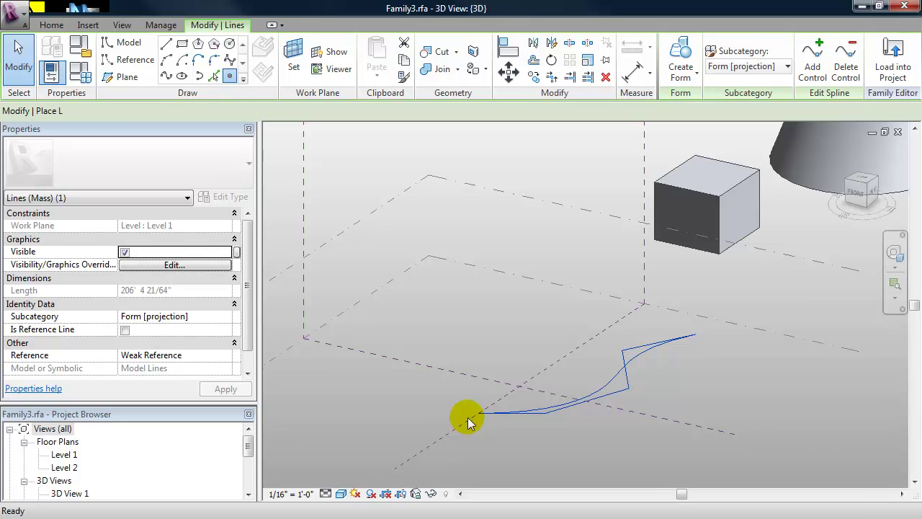
click(478, 413)
drag(533, 423, 608, 384)
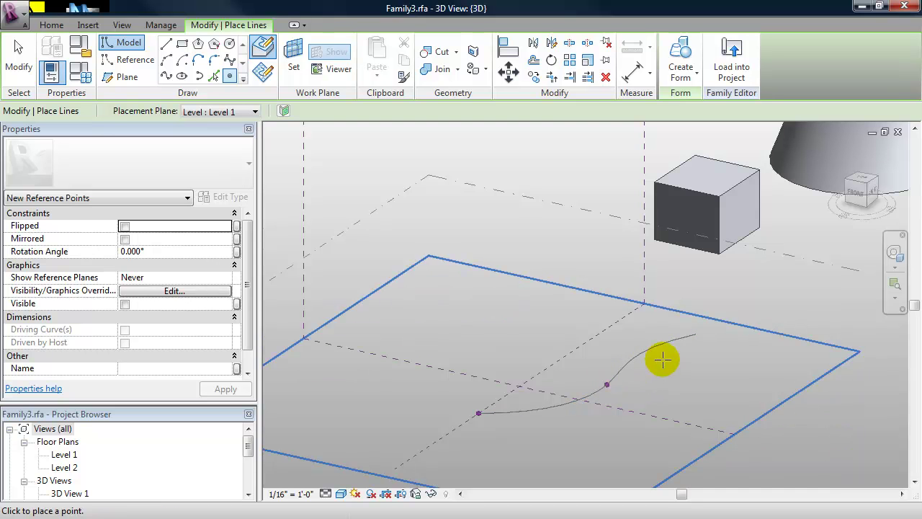
click(695, 333)
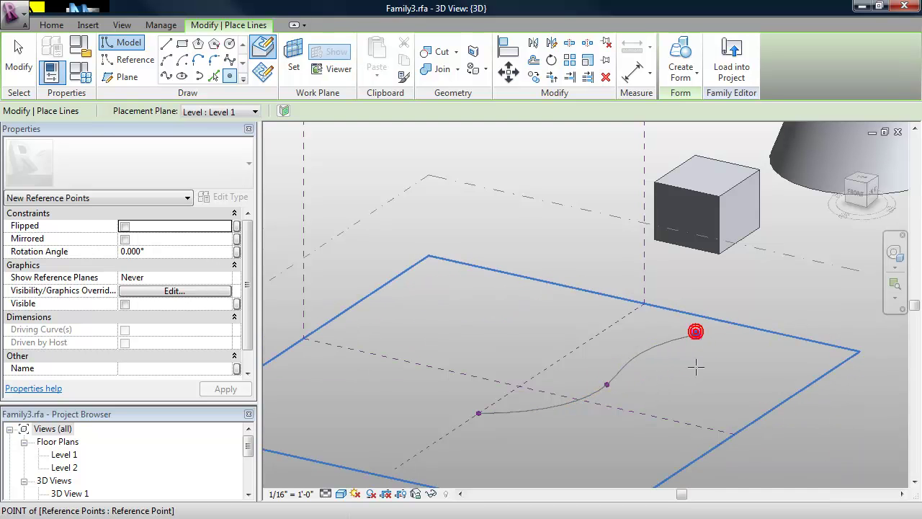
key(Escape)
key(Escape)
Draw a small rectangle on the work plane of the spline's start point, with one corner at the point.
shift+middle_drag(512, 433, 527, 417)
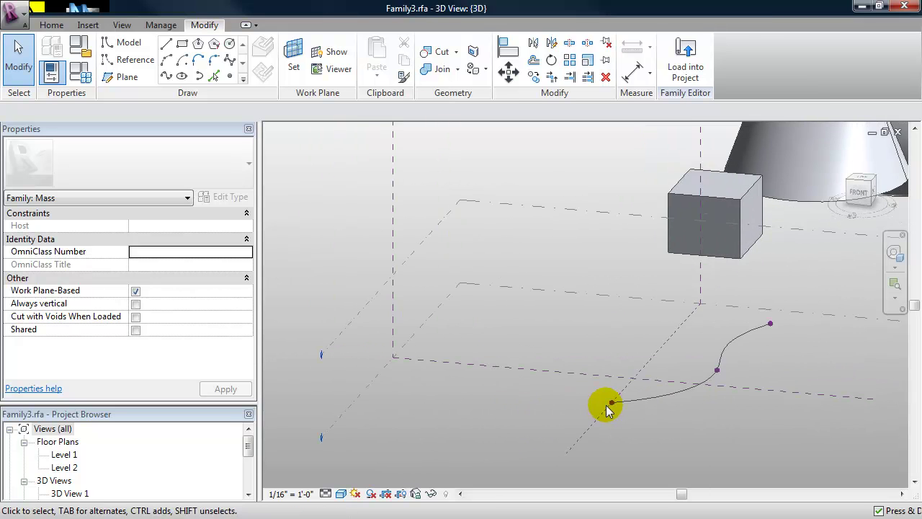
scroll(609, 404, up, 2)
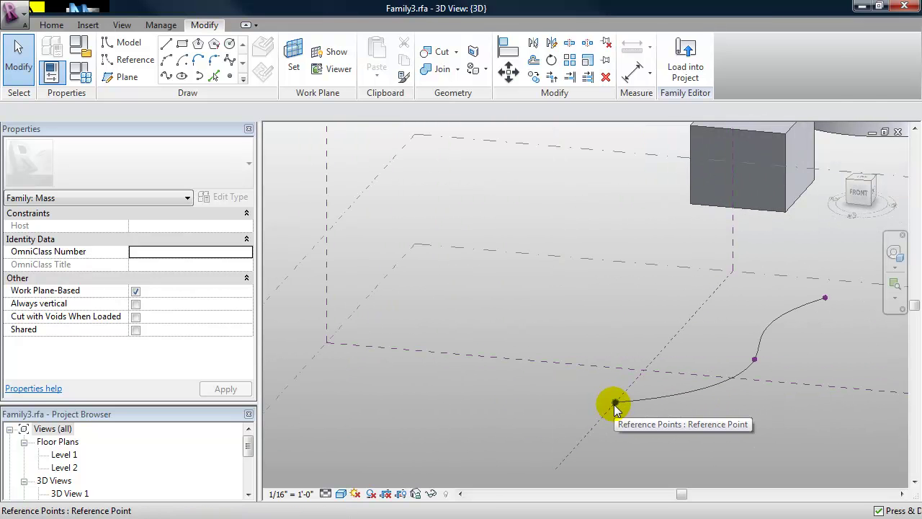
click(614, 404)
shift+middle_drag(567, 429, 588, 426)
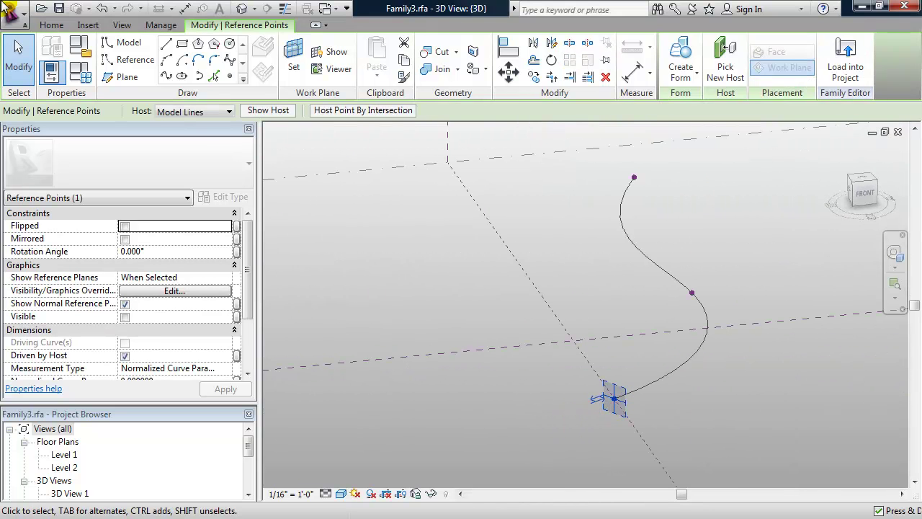
click(182, 43)
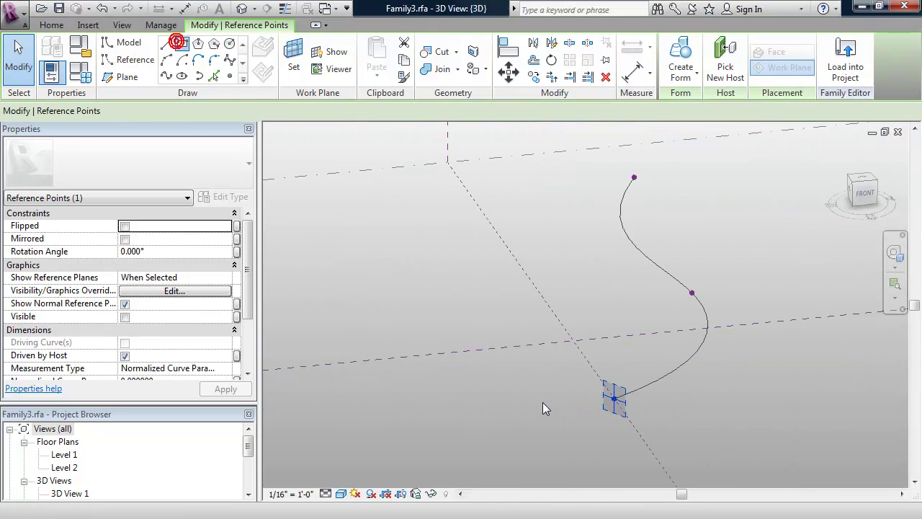
click(614, 399)
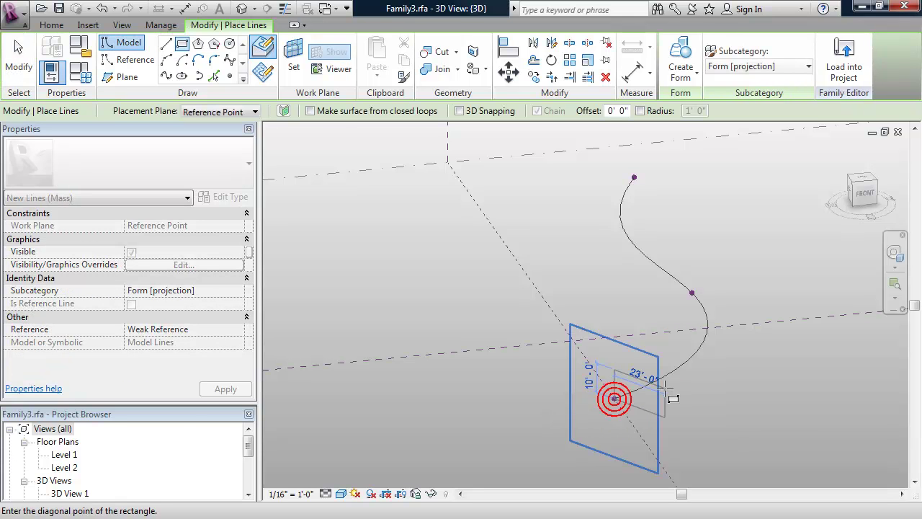
click(703, 409)
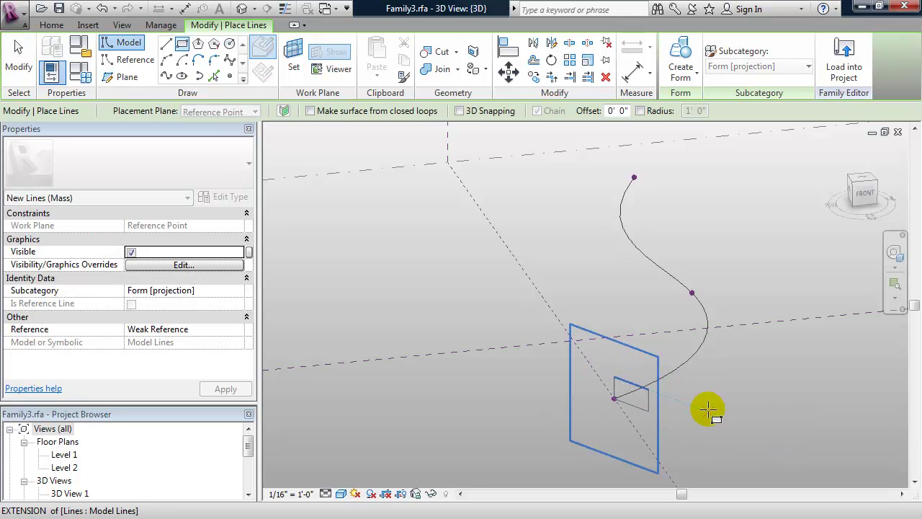
key(Escape)
key(Escape)
Draw a second rectangle on the work plane of the spline's middle reference point, with one corner at the point.
shift+middle_drag(712, 406, 621, 397)
click(678, 403)
click(619, 330)
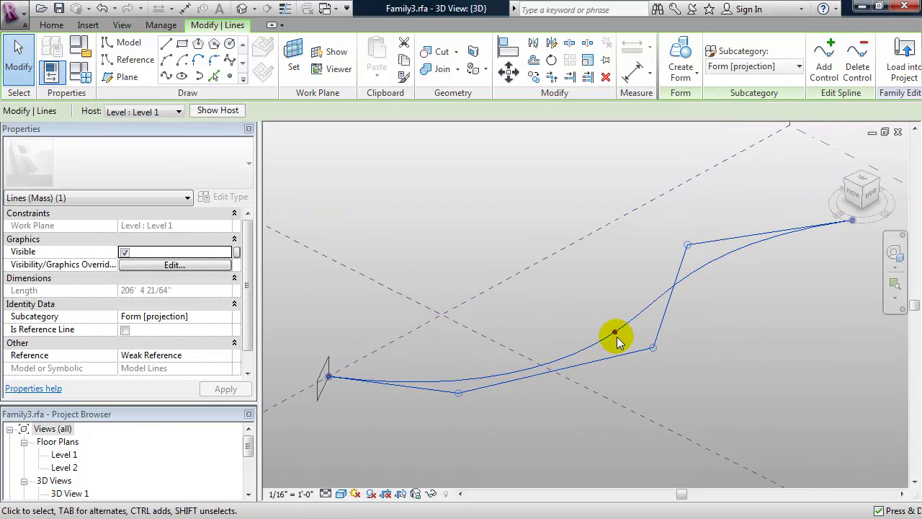
key(Escape)
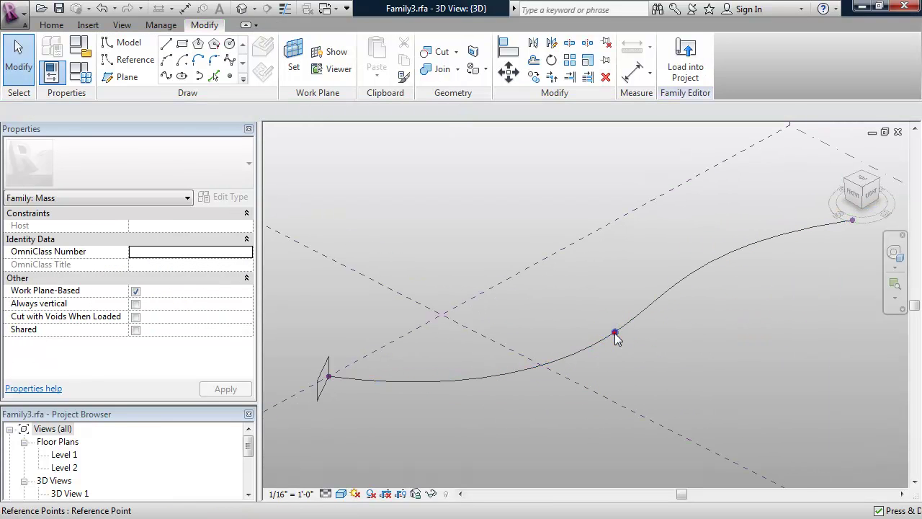
click(613, 332)
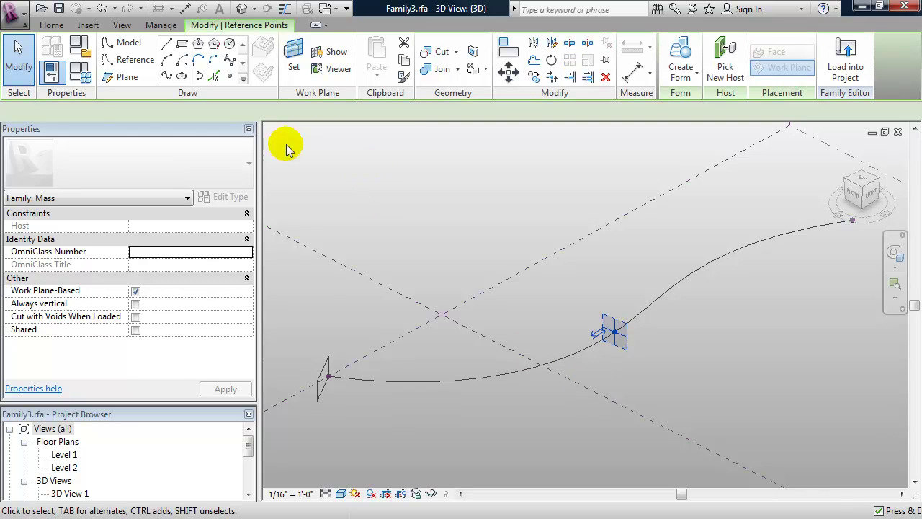
click(183, 46)
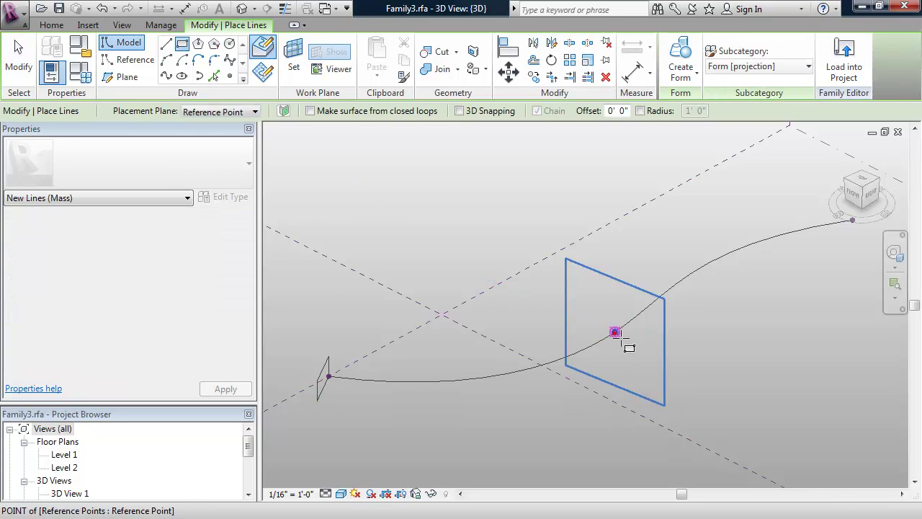
click(614, 332)
click(641, 330)
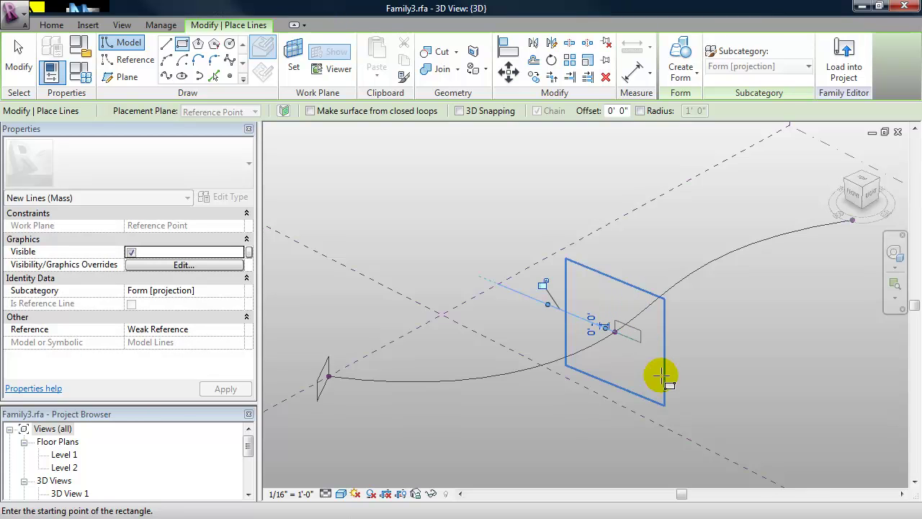
key(Escape)
key(Escape)
Draw a larger rectangle about 14'-6" high on the work plane of the spline's far end point, with one corner at the point.
shift+middle_drag(685, 378, 663, 389)
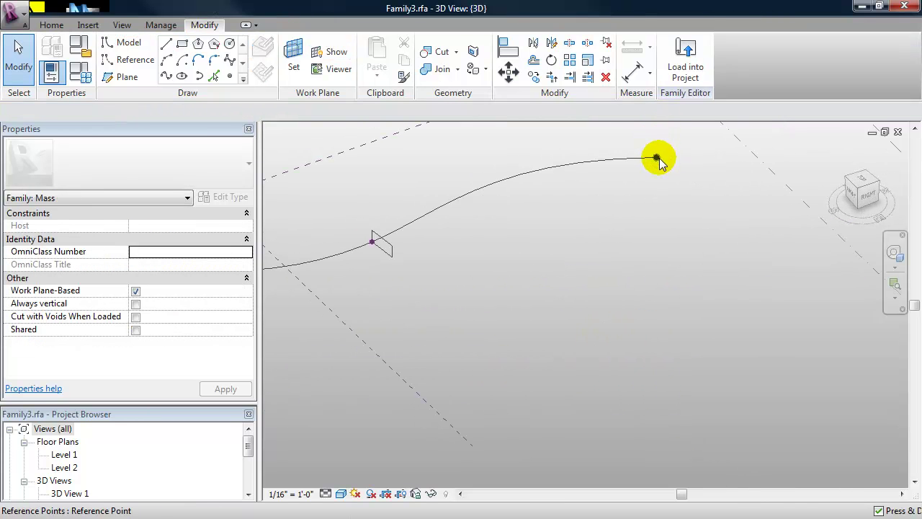
click(657, 158)
shift+middle_drag(671, 225, 733, 325)
click(182, 46)
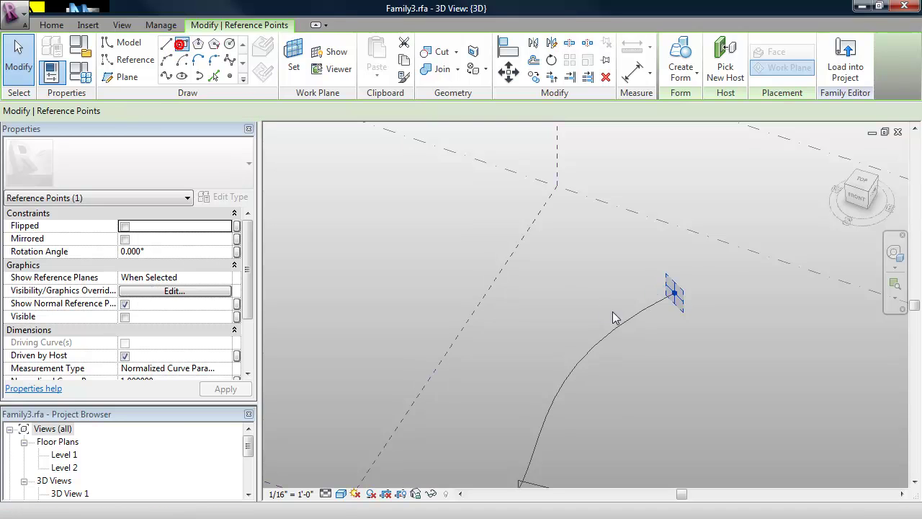
click(675, 293)
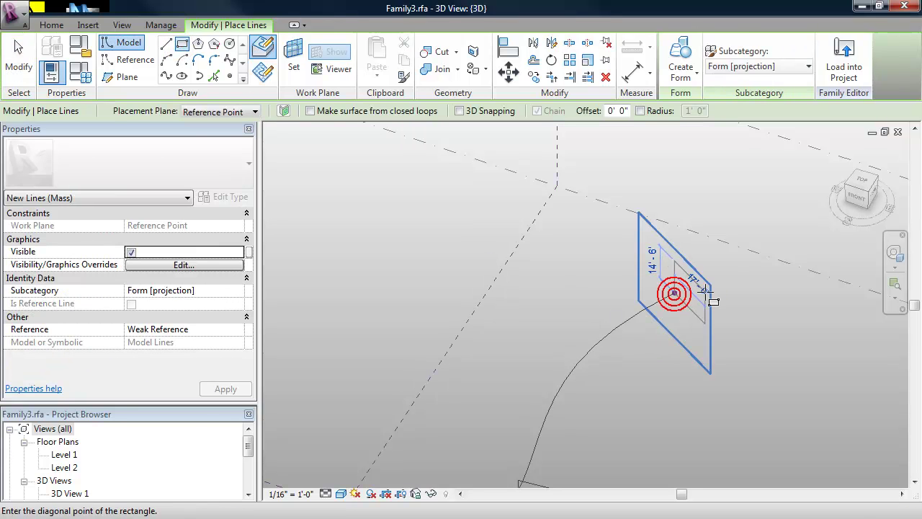
click(707, 294)
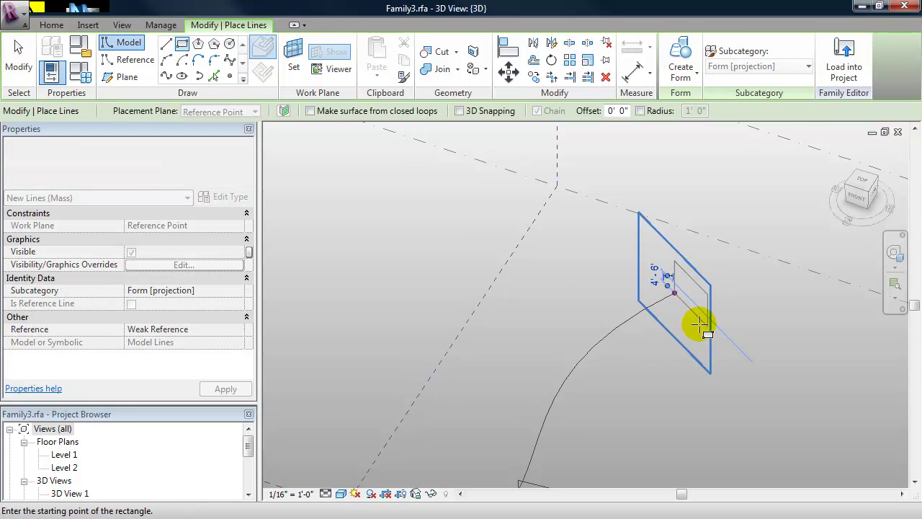
key(Escape)
key(Escape)
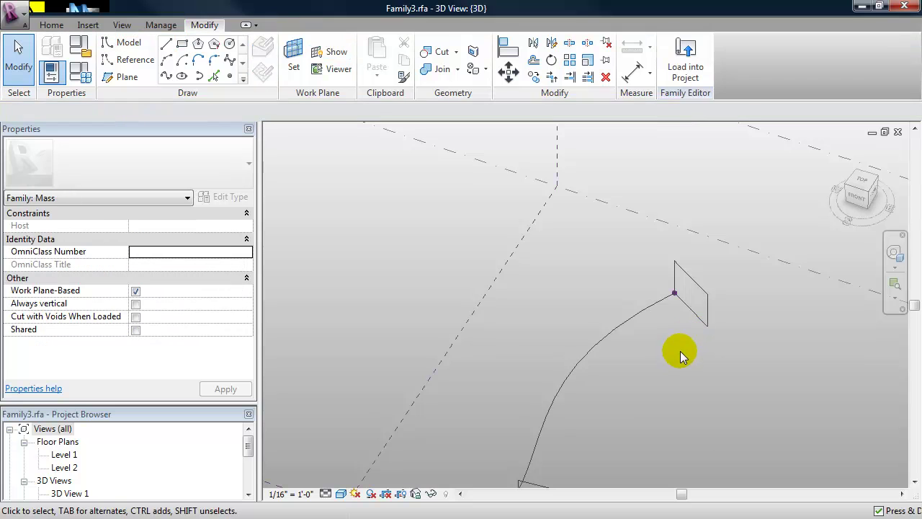
Create a solid swept blend form from the spline path and the three rectangle profiles.
click(637, 311)
scroll(678, 367, down, 2)
middle_drag(673, 371, 669, 299)
shift+middle_drag(638, 325, 684, 253)
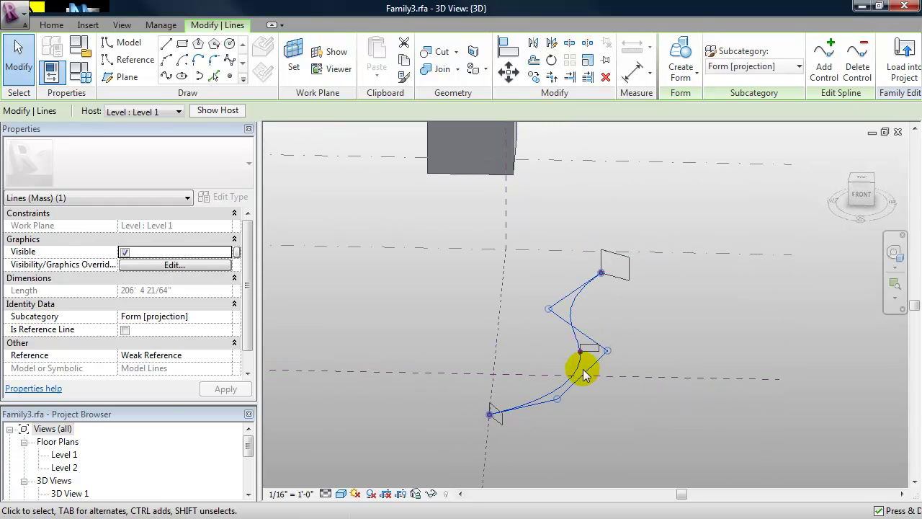
click(500, 419)
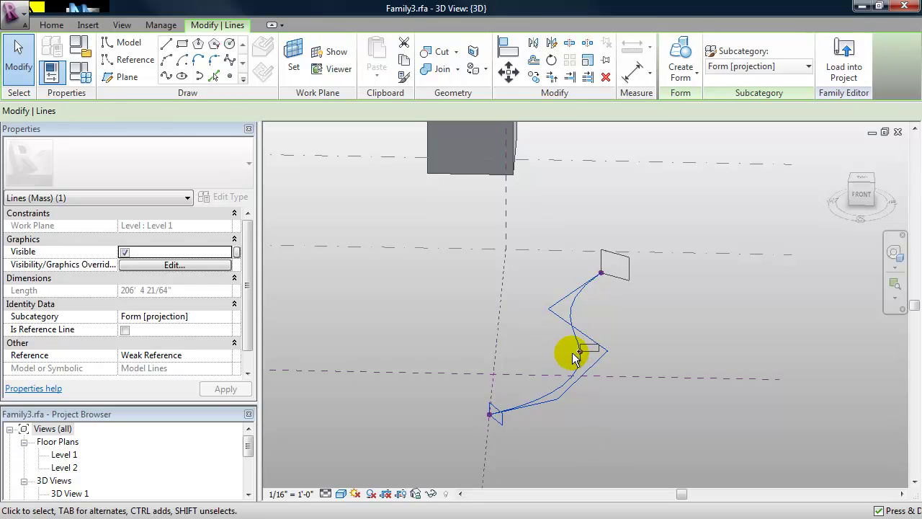
ctrl+click(599, 351)
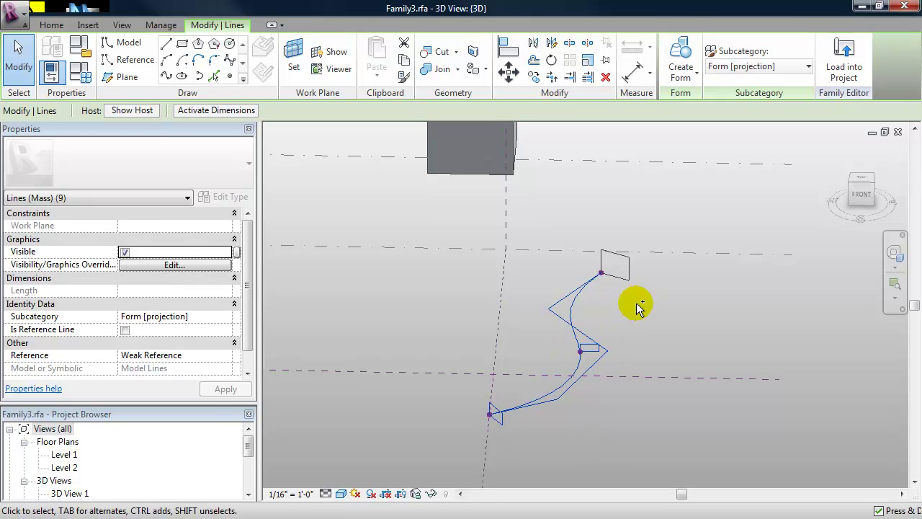
ctrl+click(624, 279)
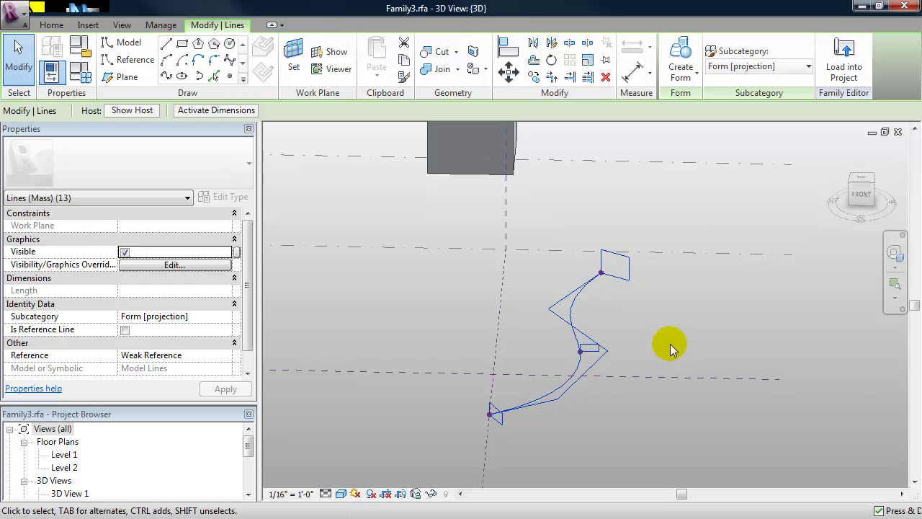
click(677, 50)
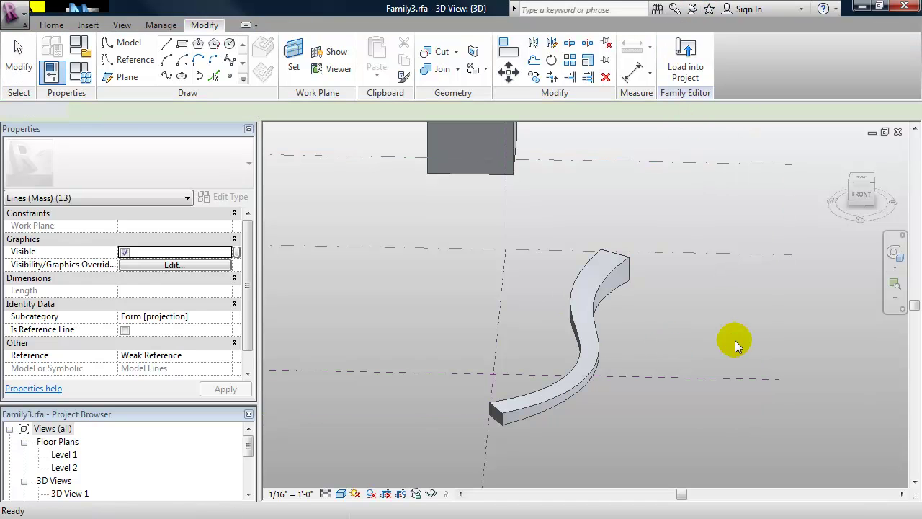
Move the whole swept blend form away from the reference planes to a spot beyond the first swept form.
mouse_move(703, 343)
shift+middle_down()
mouse_move(691, 360)
mouse_move(688, 351)
mouse_move(698, 353)
shift+middle_up()
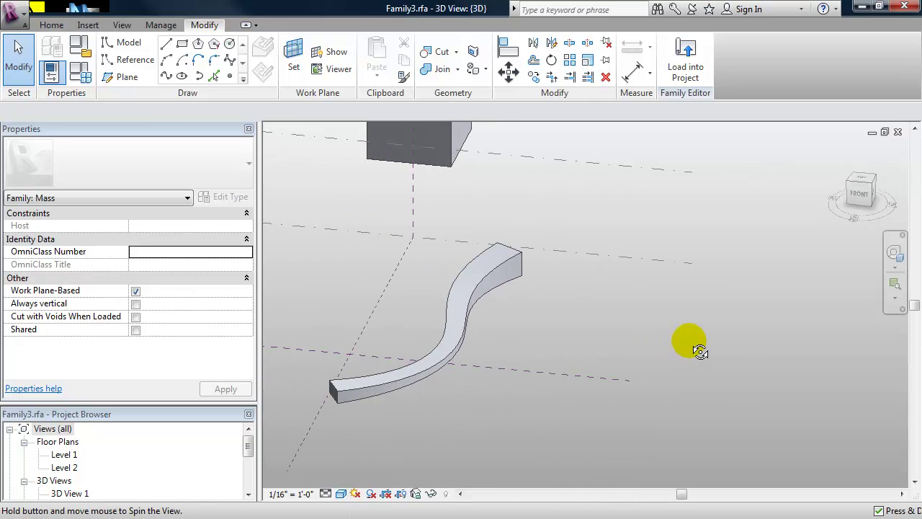
key(Tab)
click(472, 292)
shift+middle_drag(524, 331, 583, 383)
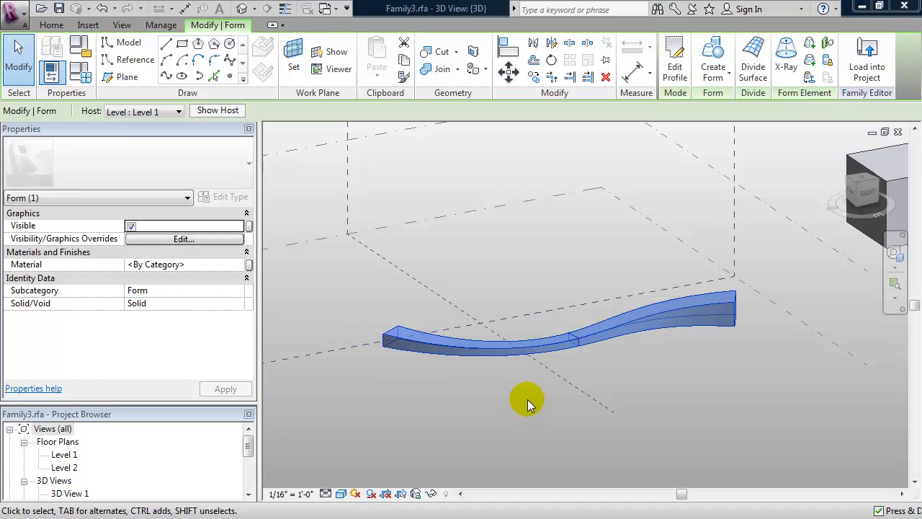
middle_drag(555, 404, 583, 391)
scroll(531, 406, down, 3)
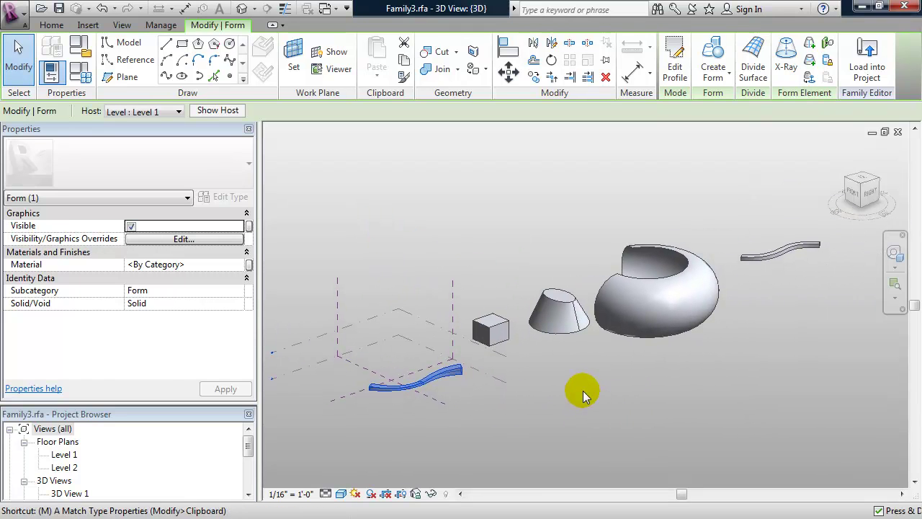
key(m)
key(v)
click(443, 450)
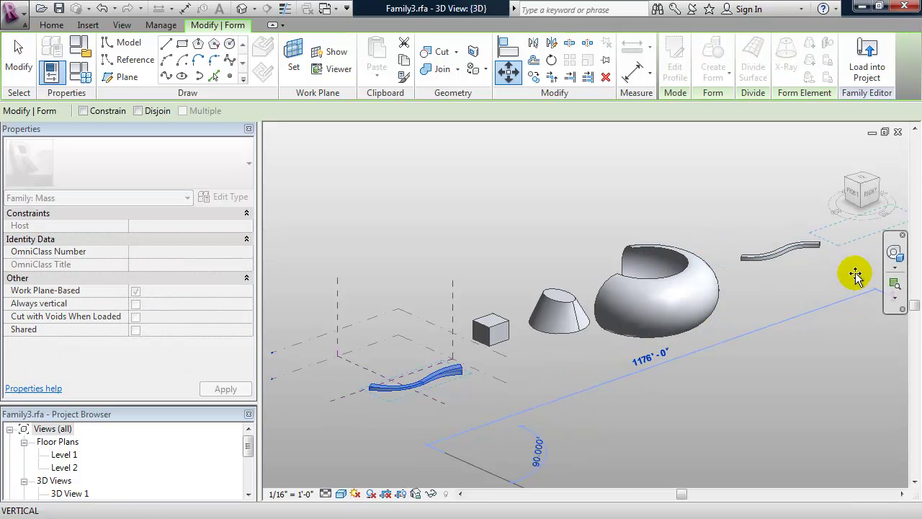
click(754, 325)
Draw a 60' by 48' rectangle on Level 1 with one corner at the intersection of the center reference planes.
middle_drag(765, 323, 783, 317)
shift+middle_drag(541, 372, 554, 401)
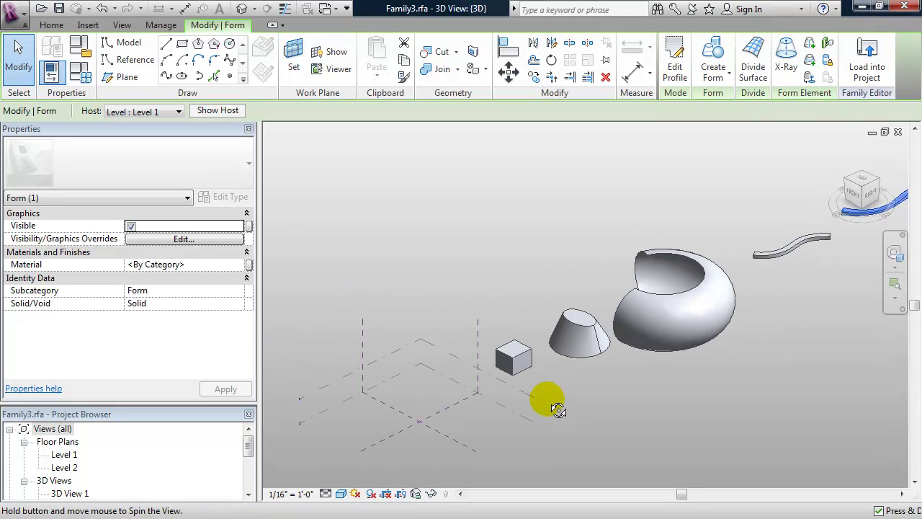
middle_drag(494, 418, 566, 354)
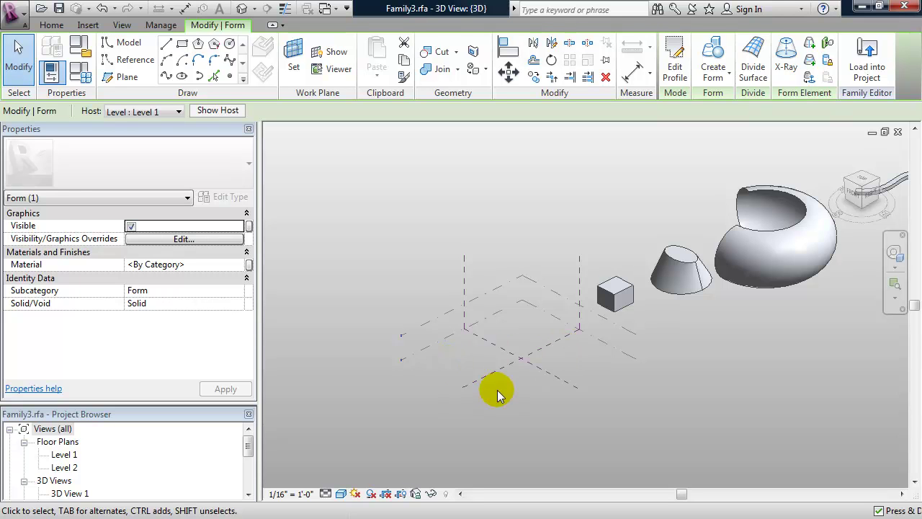
shift+middle_drag(508, 389, 526, 403)
scroll(519, 397, up, 2)
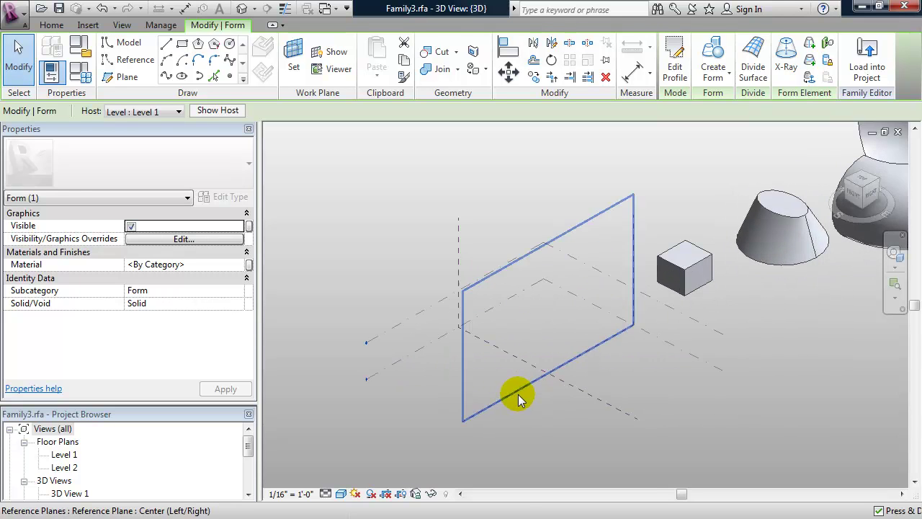
click(663, 347)
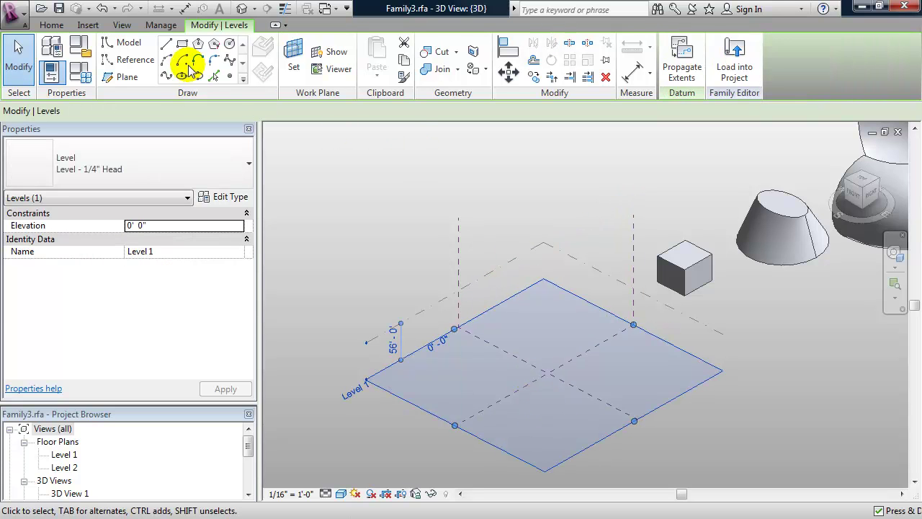
click(545, 364)
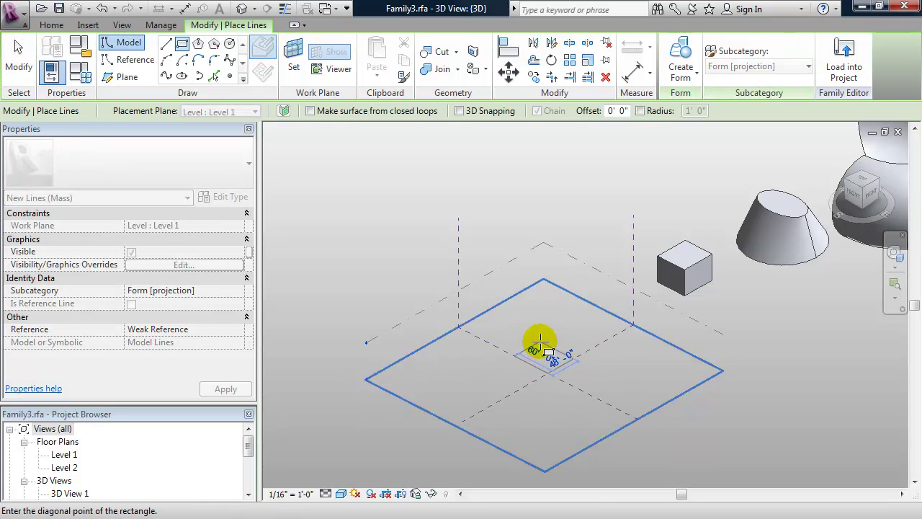
click(515, 373)
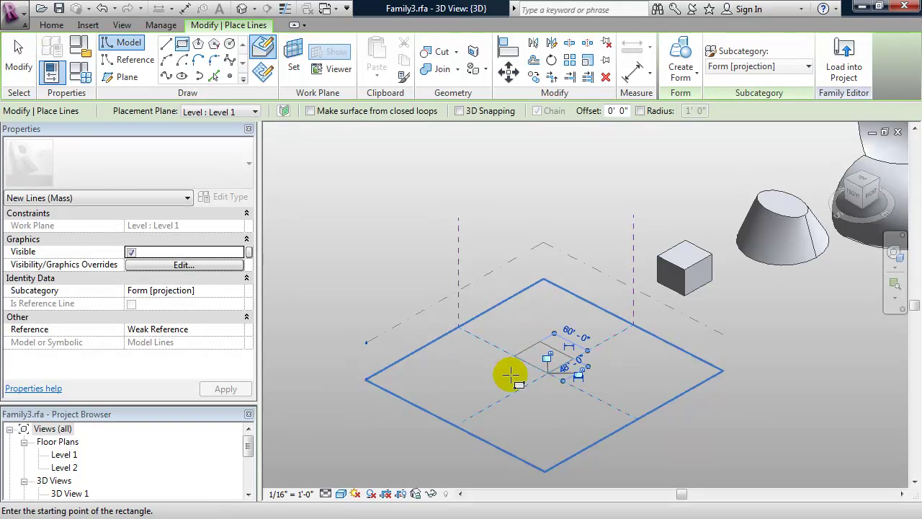
Create a solid box form from the 60' by 48' rectangle on Level 1 and raise its top face to make it taller.
key(Escape)
key(Escape)
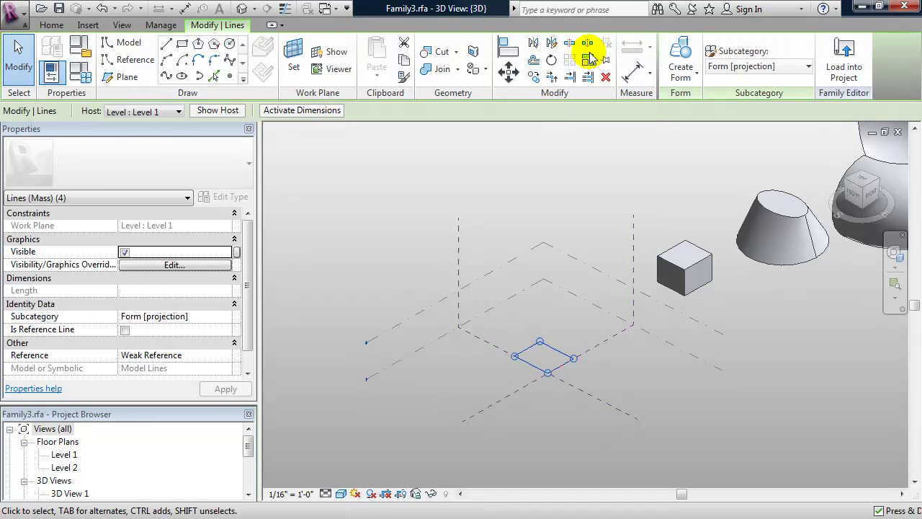
click(682, 51)
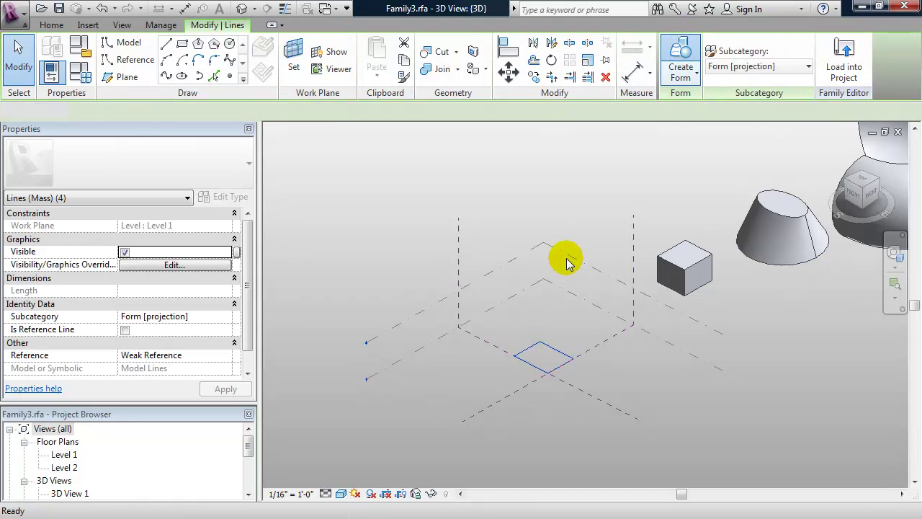
drag(543, 301, 555, 321)
Pull the side face of the box outward to widen the 48' side to about 99'-2".
shift+middle_drag(651, 428, 557, 393)
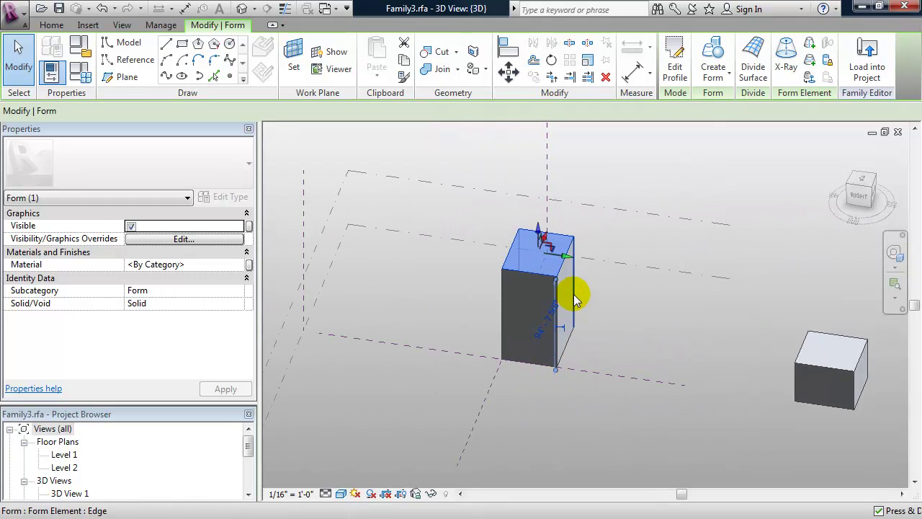
key(Tab)
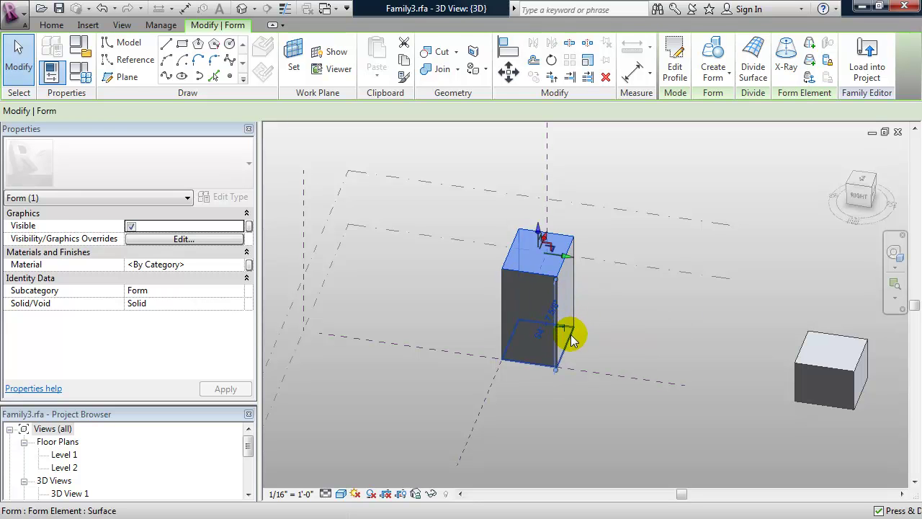
drag(593, 305, 647, 319)
shift+middle_drag(552, 411, 672, 392)
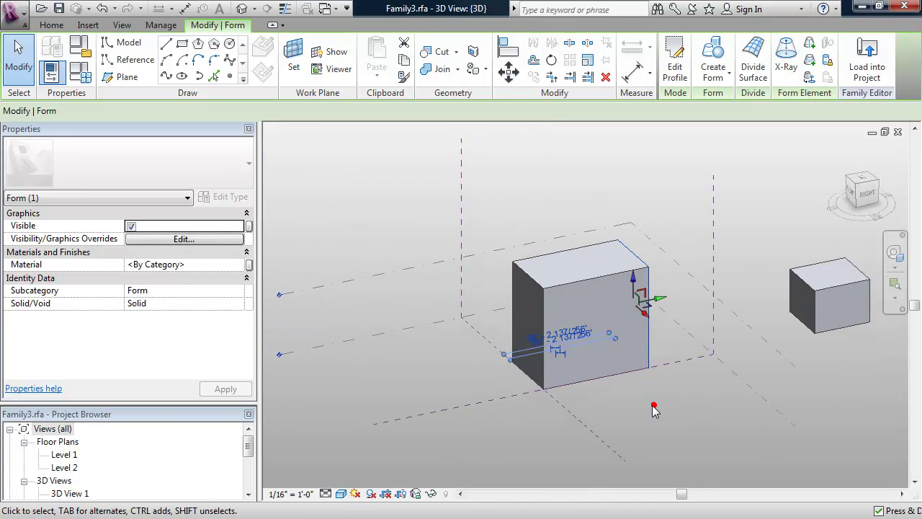
click(651, 404)
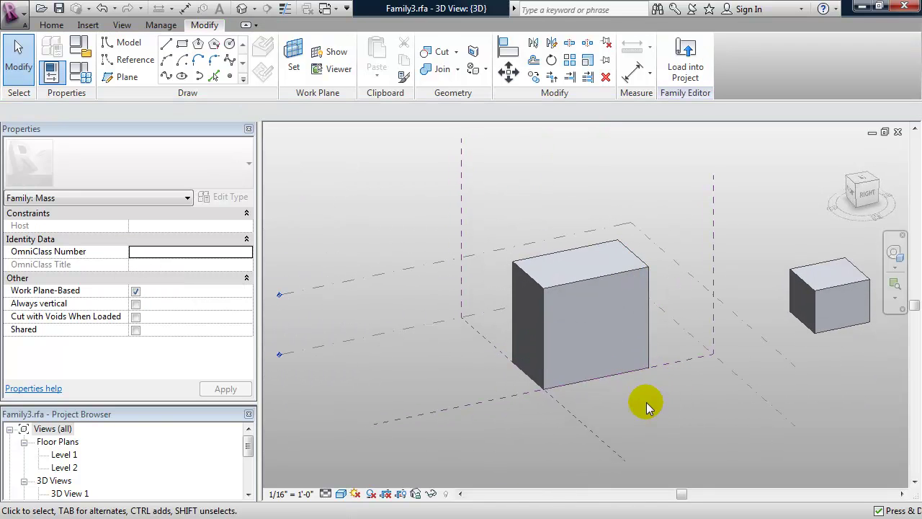
Draw a circle with a radius of about 32' on the wide front face of the box, centered near the middle.
click(594, 329)
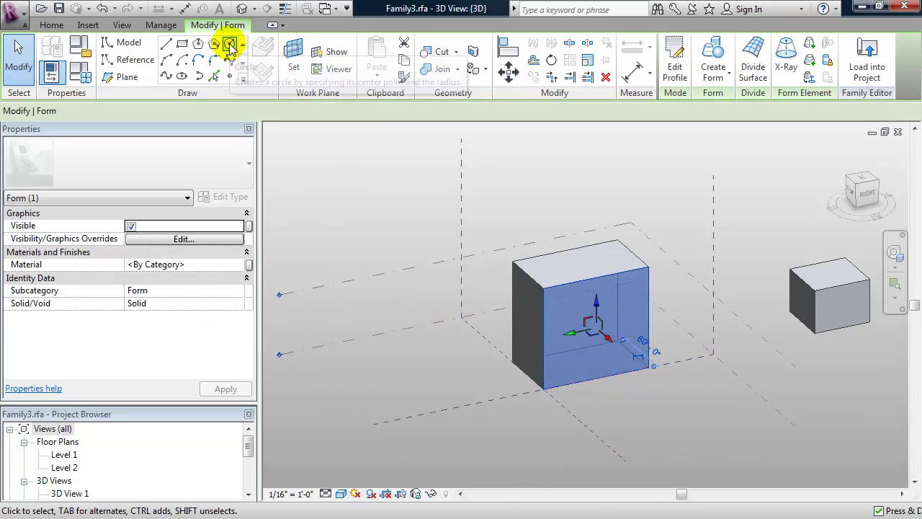
click(230, 46)
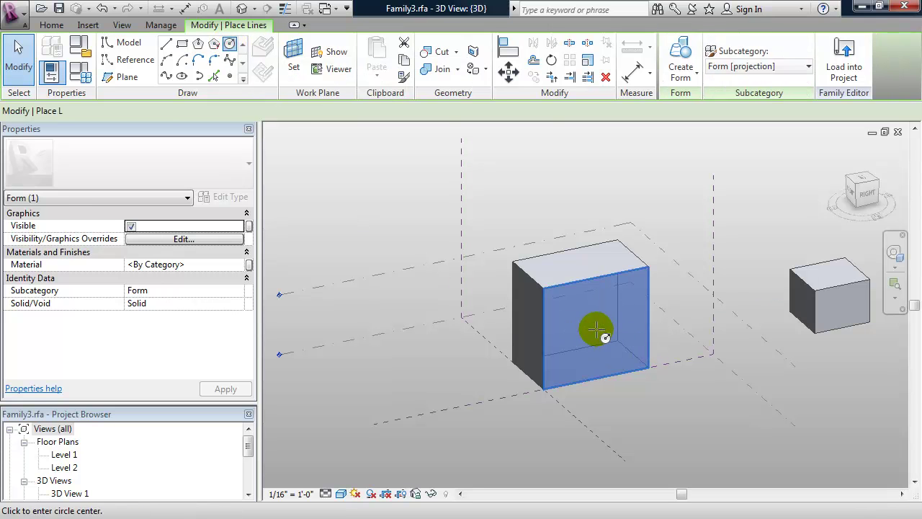
drag(596, 335, 620, 317)
key(Escape)
key(Escape)
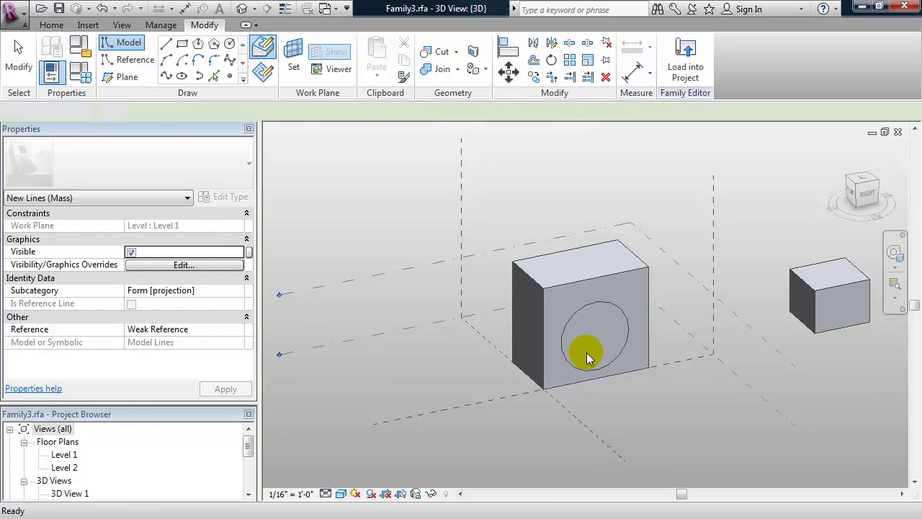
Create a solid cylinder from the circle, choosing the cylinder instead of the sphere, projecting 30' out of the box's front face.
shift+middle_drag(587, 354, 597, 339)
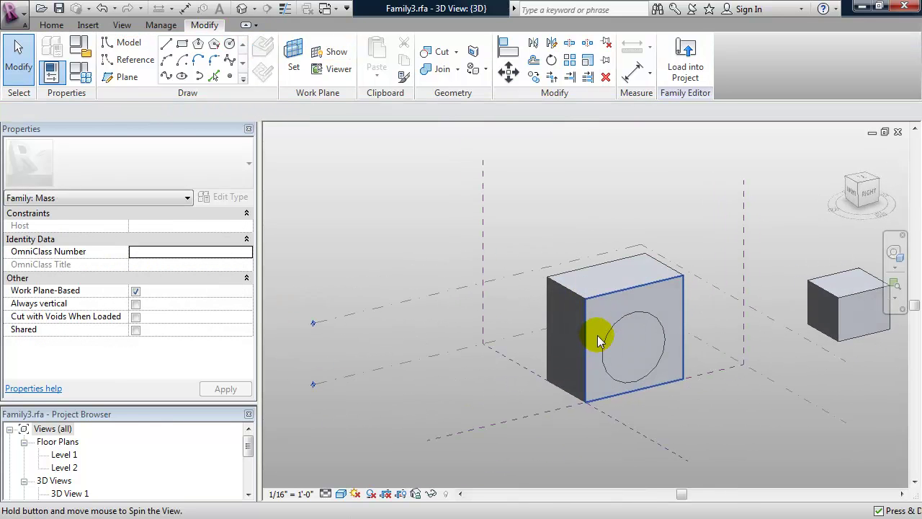
click(611, 339)
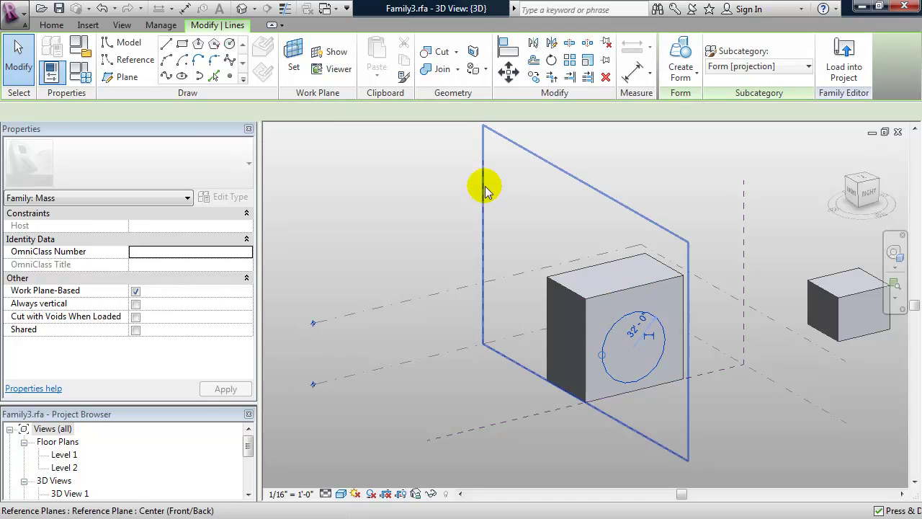
click(677, 76)
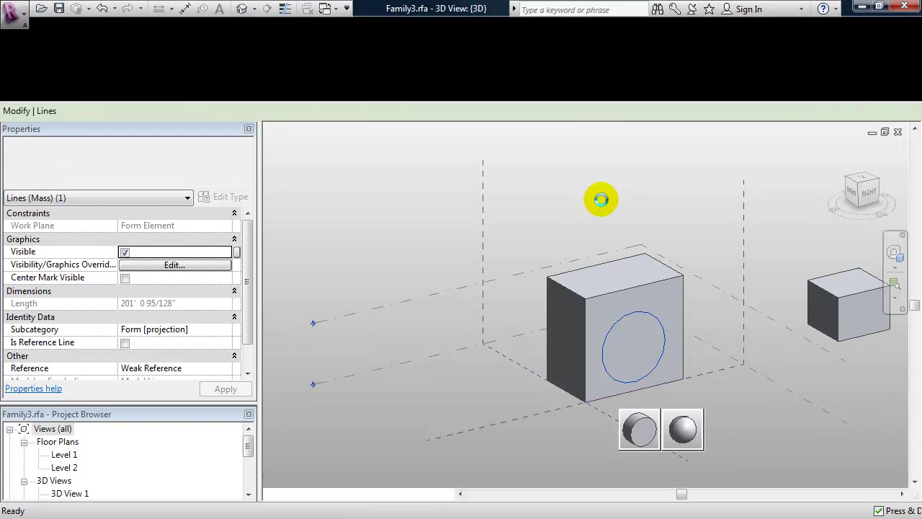
click(645, 431)
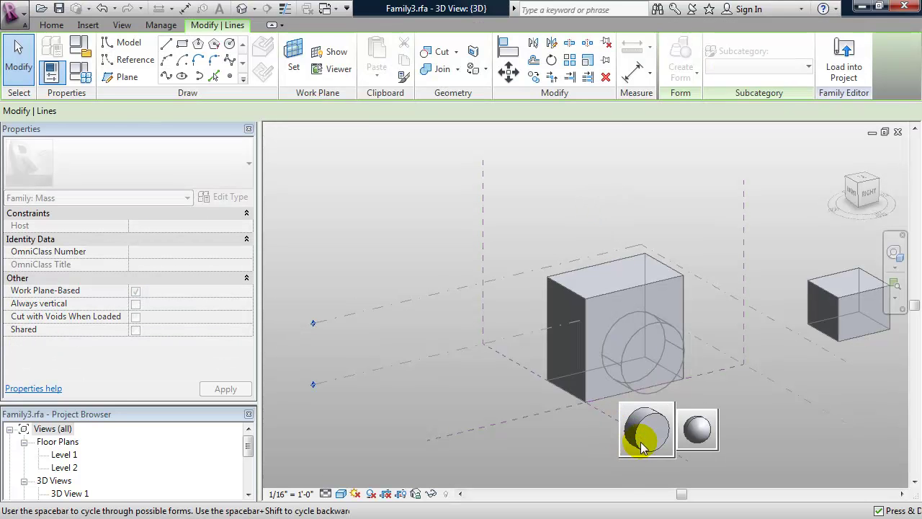
click(460, 388)
In wireframe display, pull the cylinder's inner end face through and beyond the back of the box, to about 178' from the front face.
shift+middle_drag(459, 385, 401, 253)
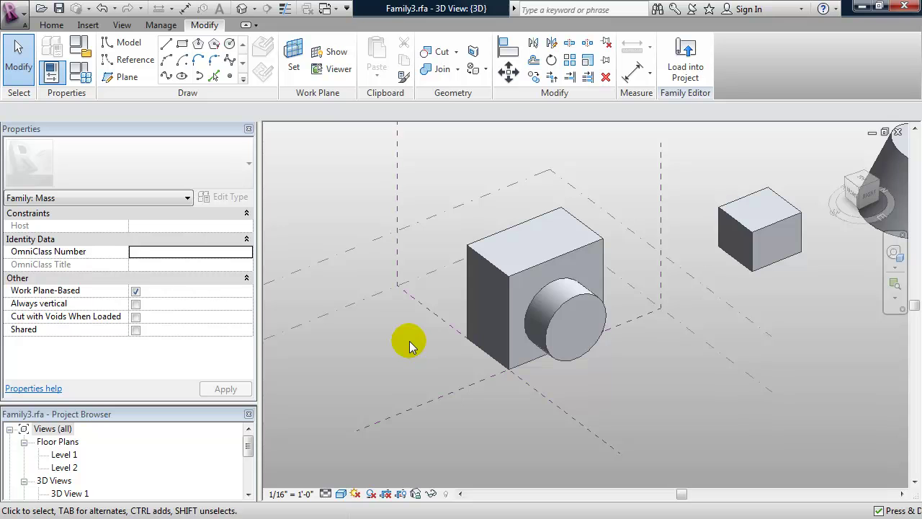
key(w)
key(f)
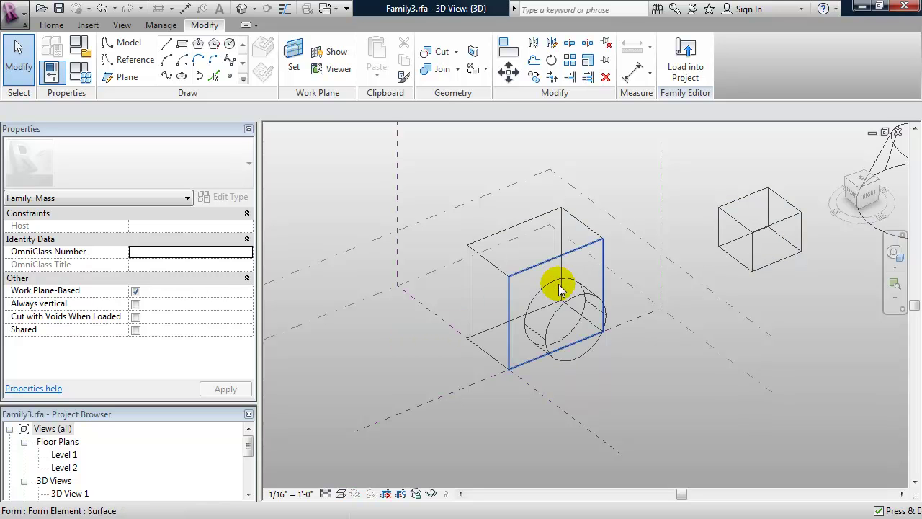
key(Tab)
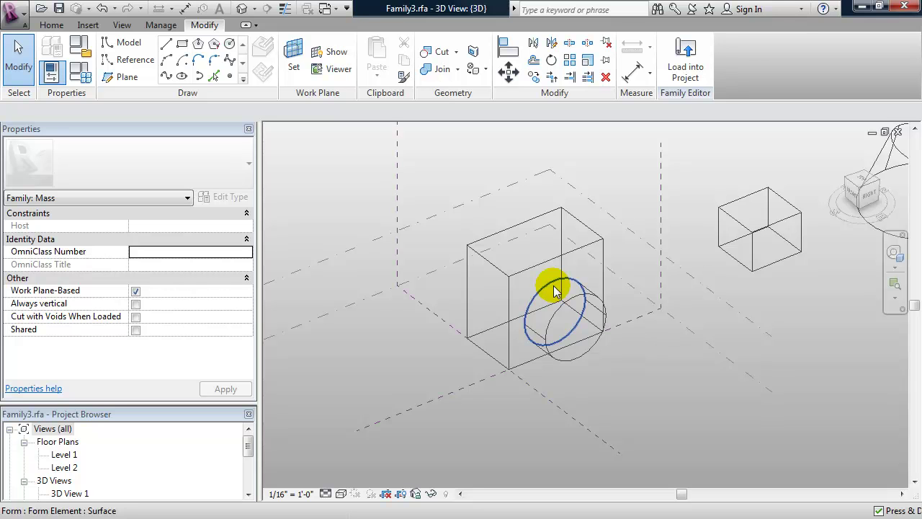
click(553, 285)
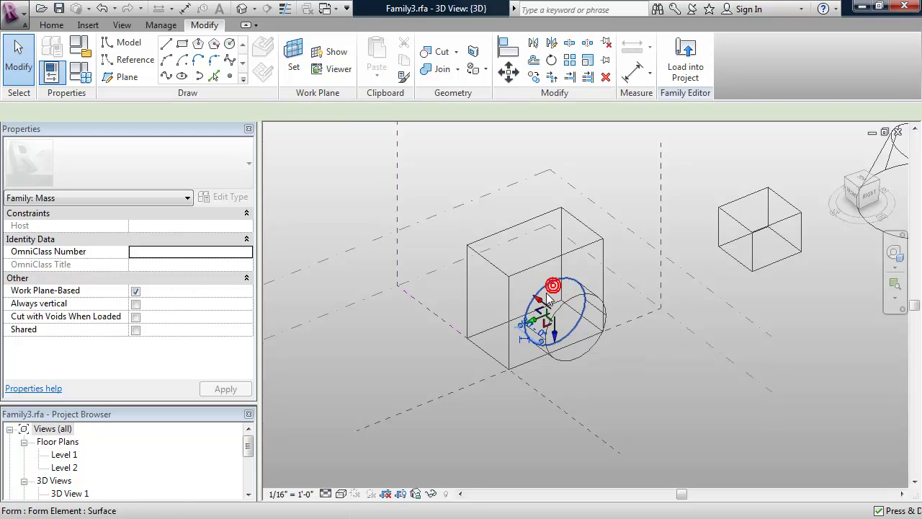
drag(508, 283, 433, 223)
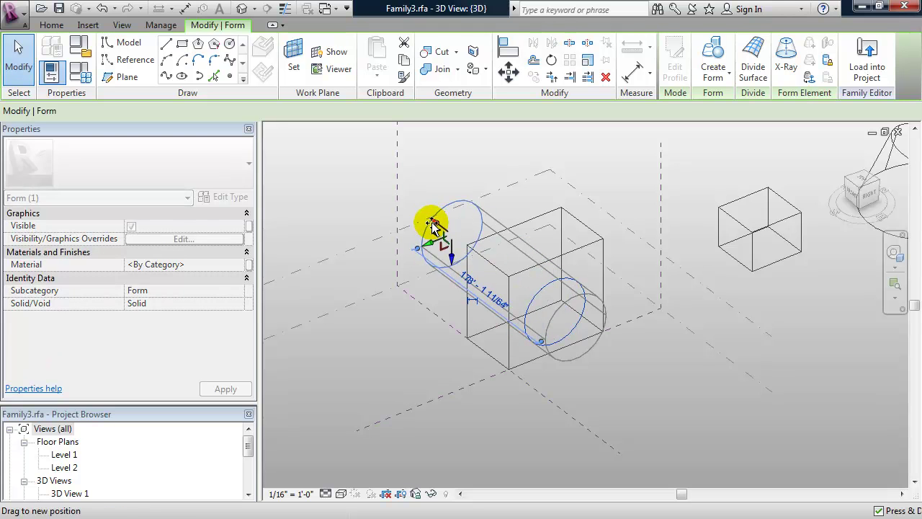
click(404, 382)
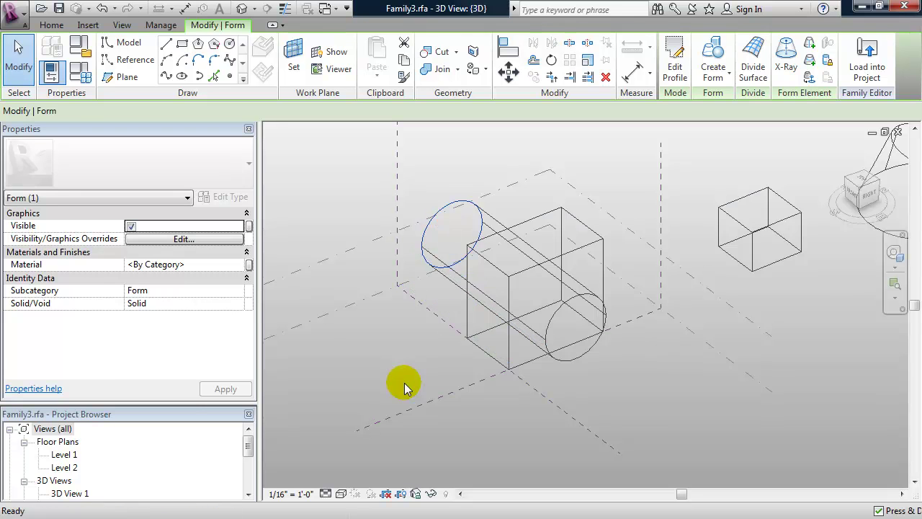
Change the whole cylinder form from solid to Void so that it cuts through the box, with the view shaded.
mouse_move(403, 380)
shift+middle_down()
mouse_move(435, 401)
mouse_move(425, 312)
shift+middle_up()
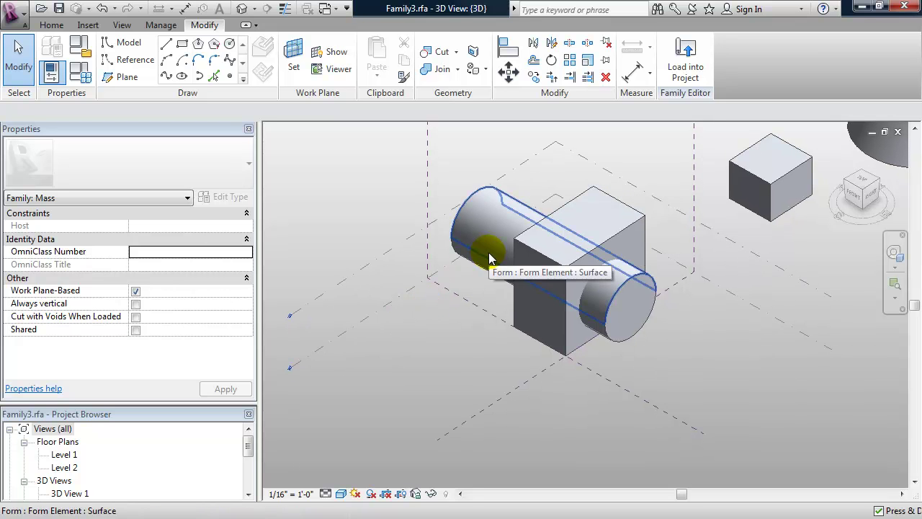
key(Tab)
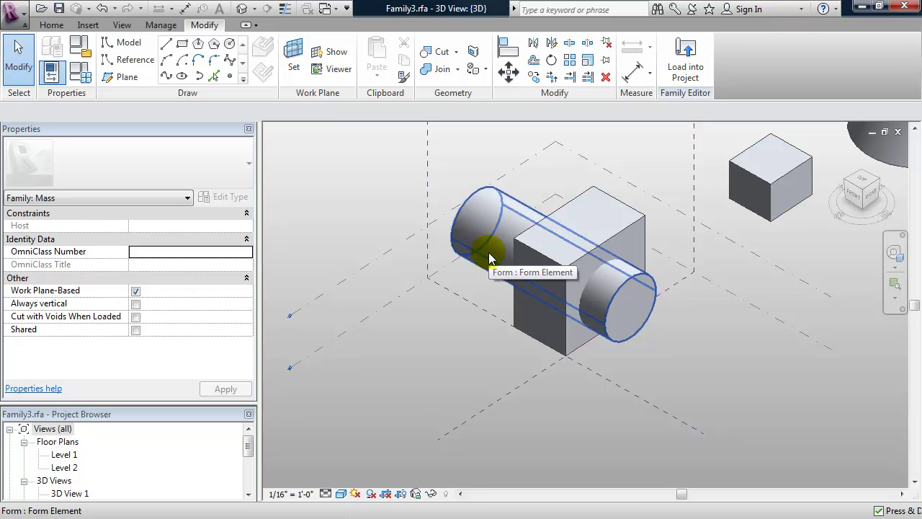
click(489, 258)
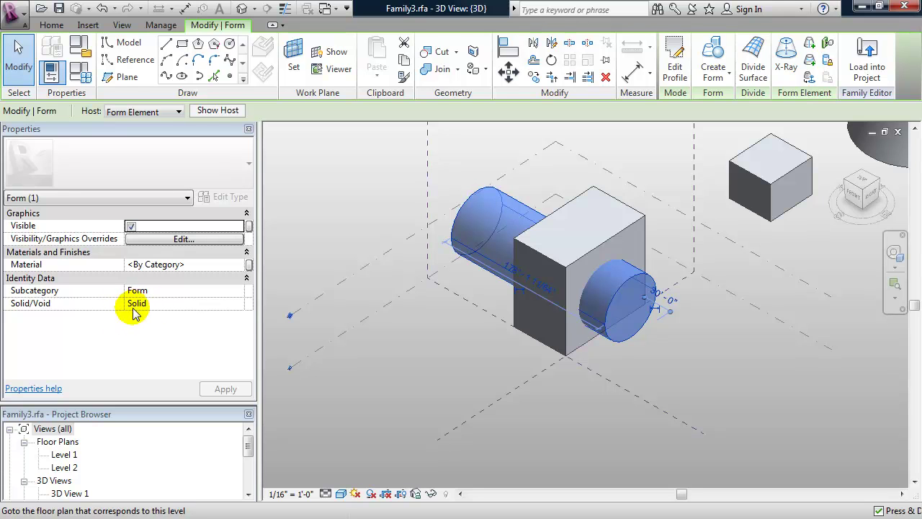
click(230, 303)
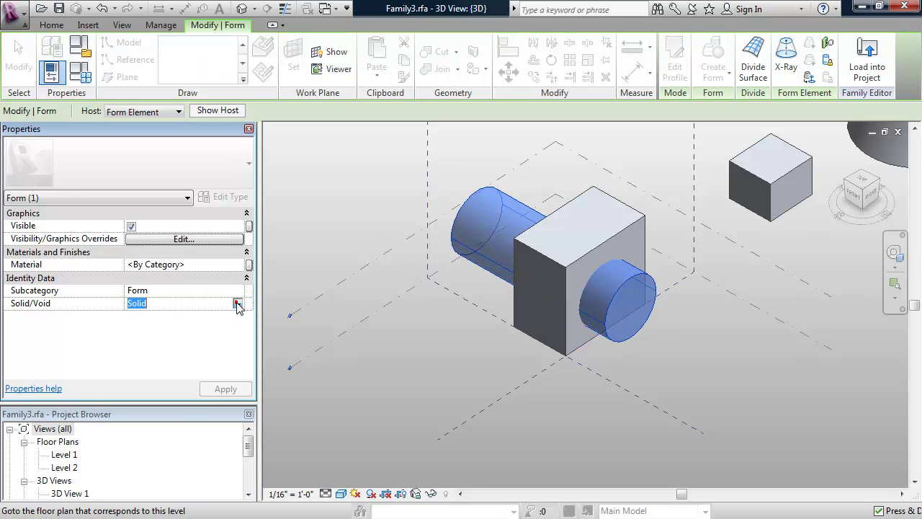
click(238, 305)
click(129, 325)
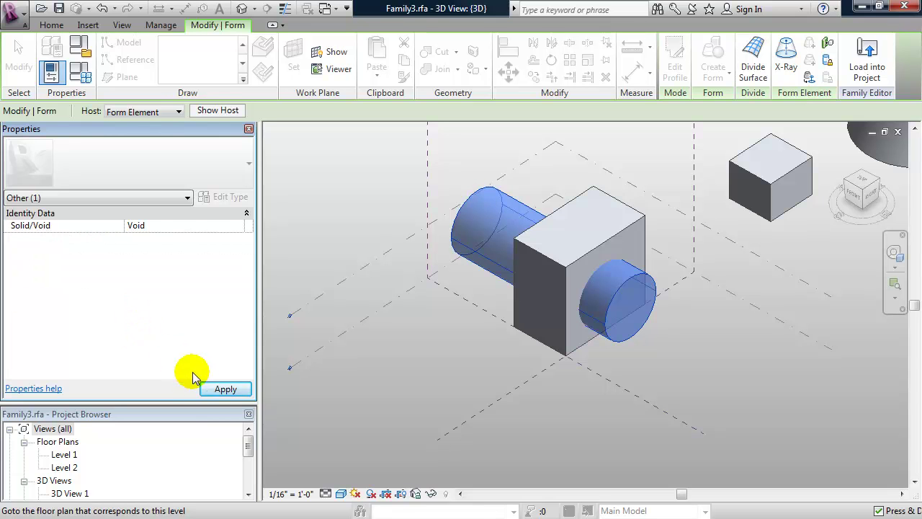
click(211, 386)
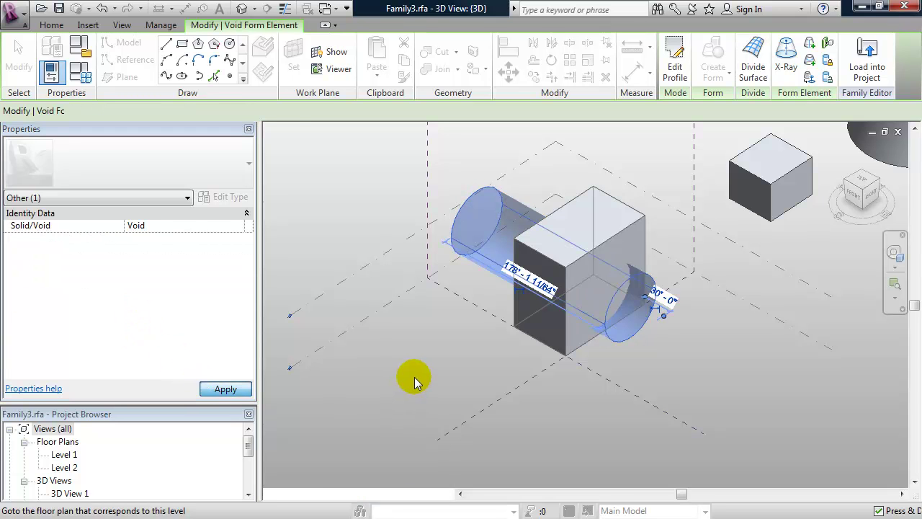
mouse_move(436, 372)
middle_down()
mouse_move(446, 389)
mouse_move(436, 367)
mouse_move(447, 360)
middle_up()
click(436, 382)
click(550, 307)
shift+middle_drag(550, 307, 571, 406)
shift+middle_drag(498, 374, 539, 412)
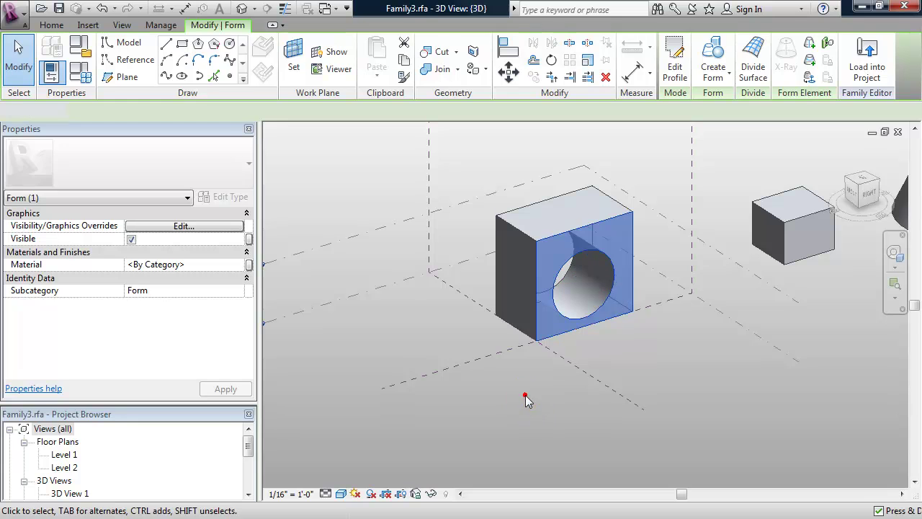
click(526, 395)
Draw a rectangle about 22' high across the full width of the box's narrow side face, starting at its bottom corner.
shift+middle_drag(520, 370, 506, 395)
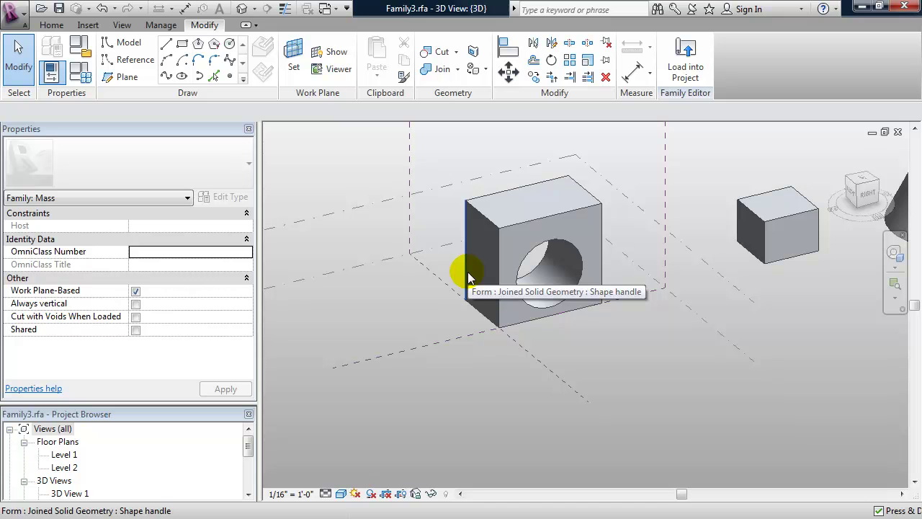
key(Tab)
key(Tab)
key(Tab)
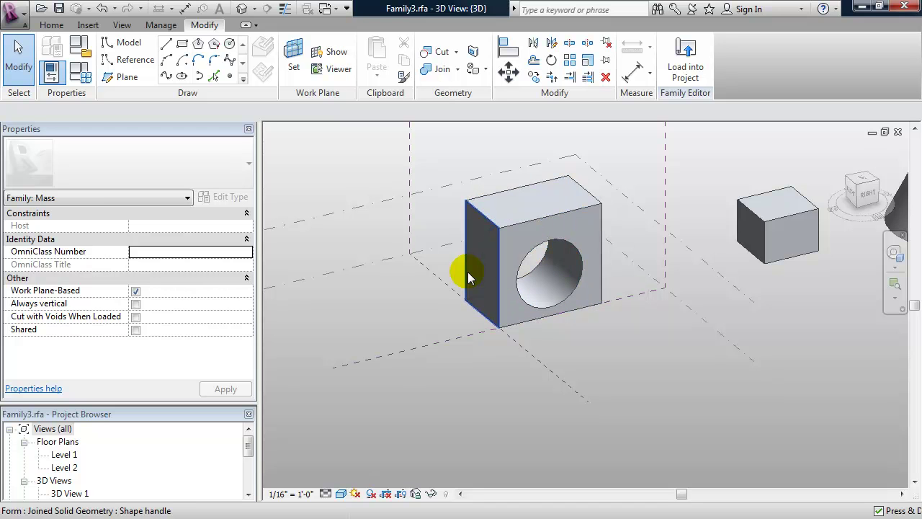
click(467, 271)
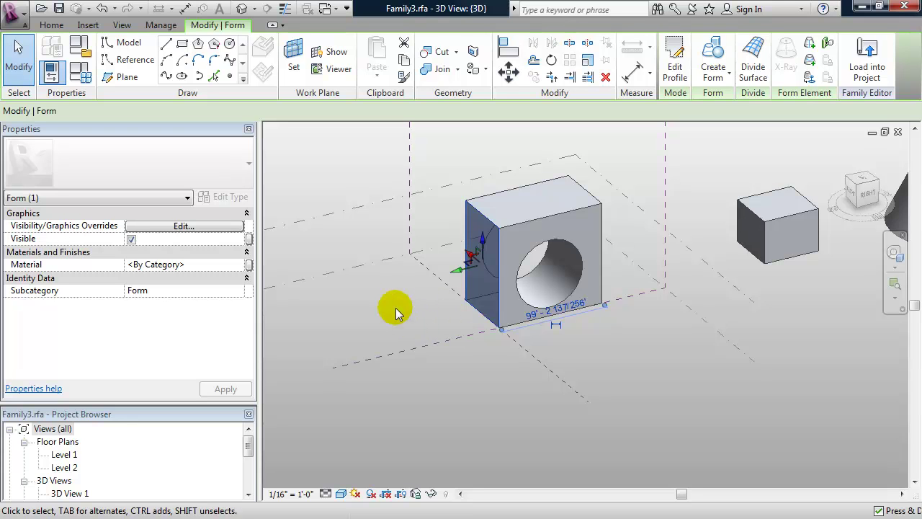
click(183, 44)
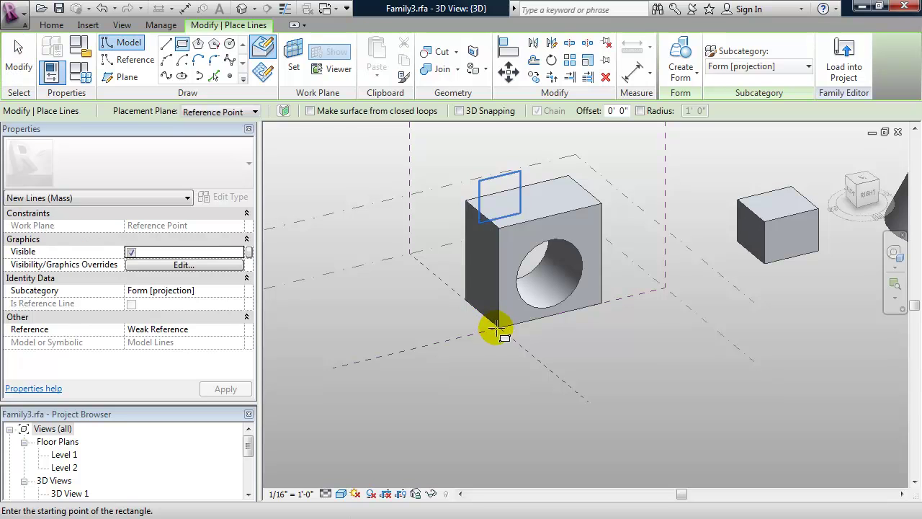
click(469, 305)
click(459, 281)
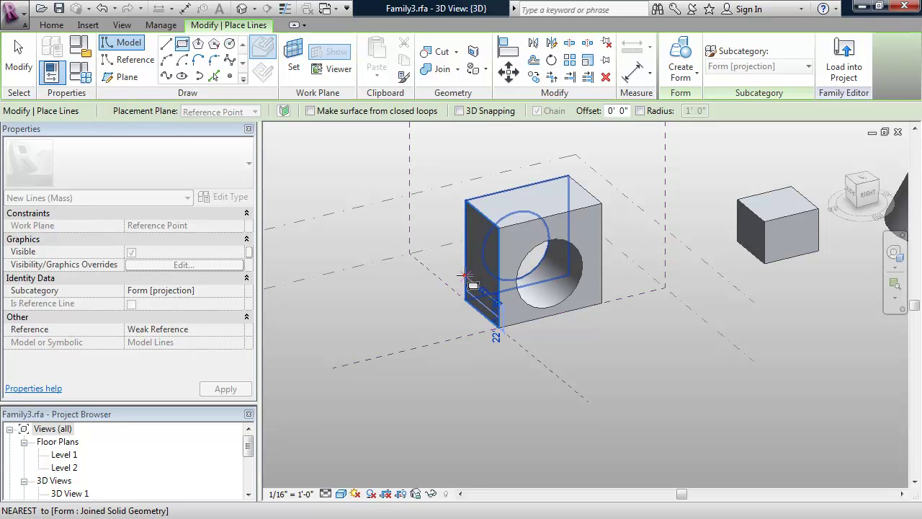
click(408, 329)
key(Escape)
key(Escape)
Switch to wireframe display and create a solid form from the side-face rectangle, projecting 20' out of the box.
key(w)
key(f)
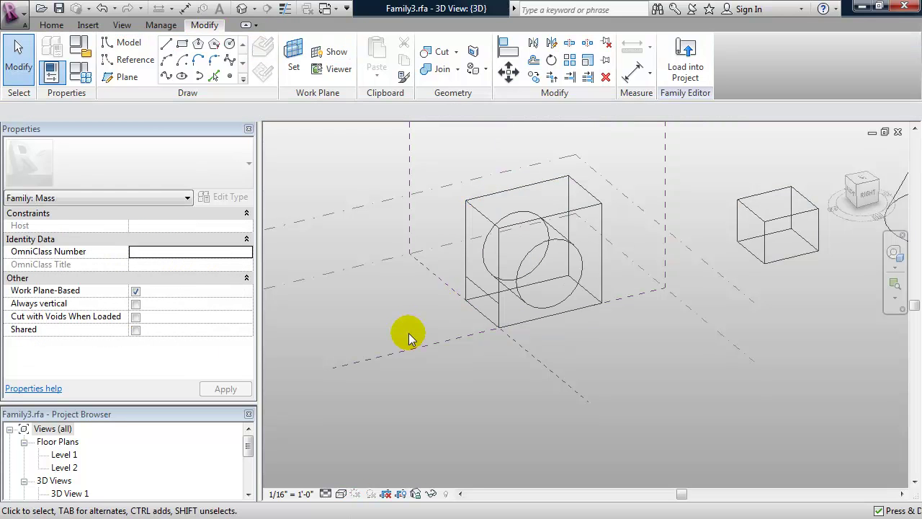
click(459, 303)
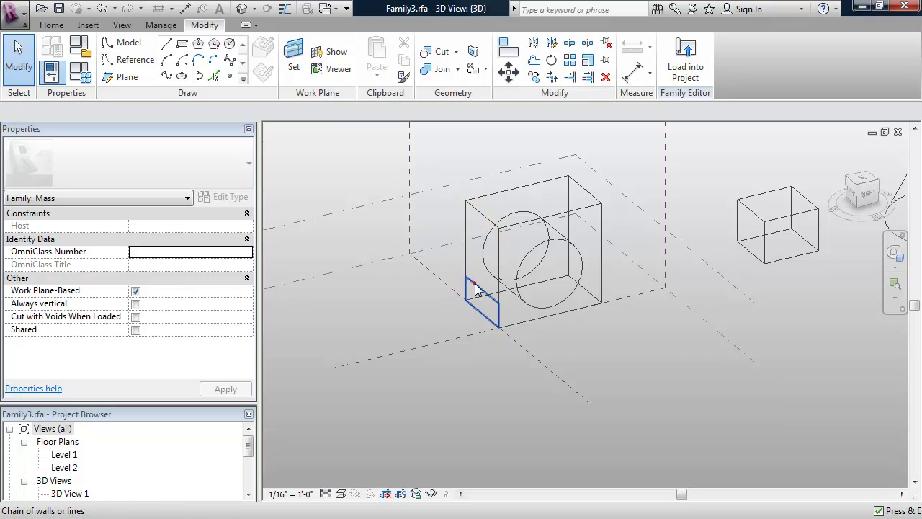
click(475, 289)
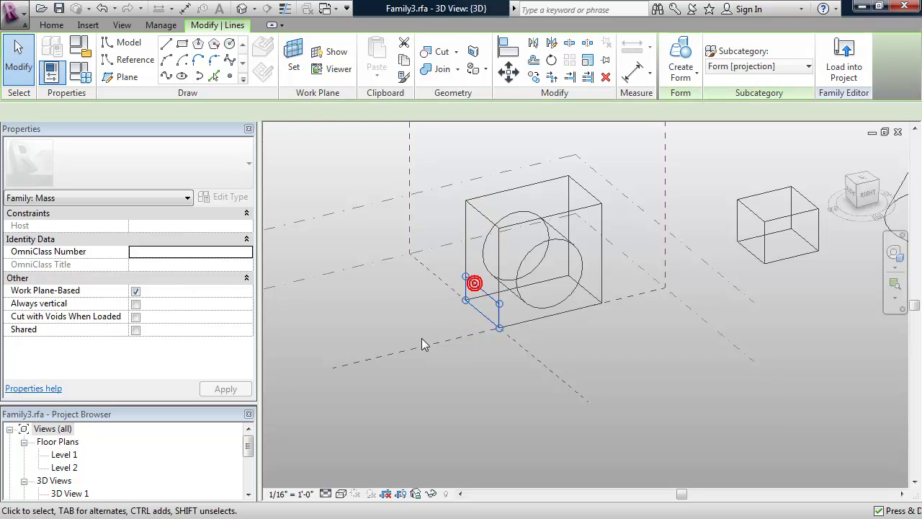
click(680, 58)
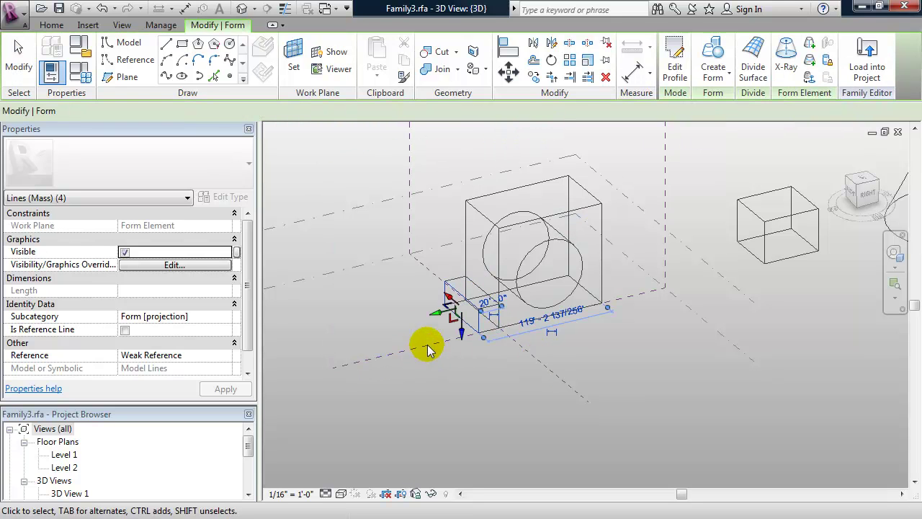
Pull the outer end face of the low side form out to about 35' from the box and shade the view.
drag(436, 313, 429, 346)
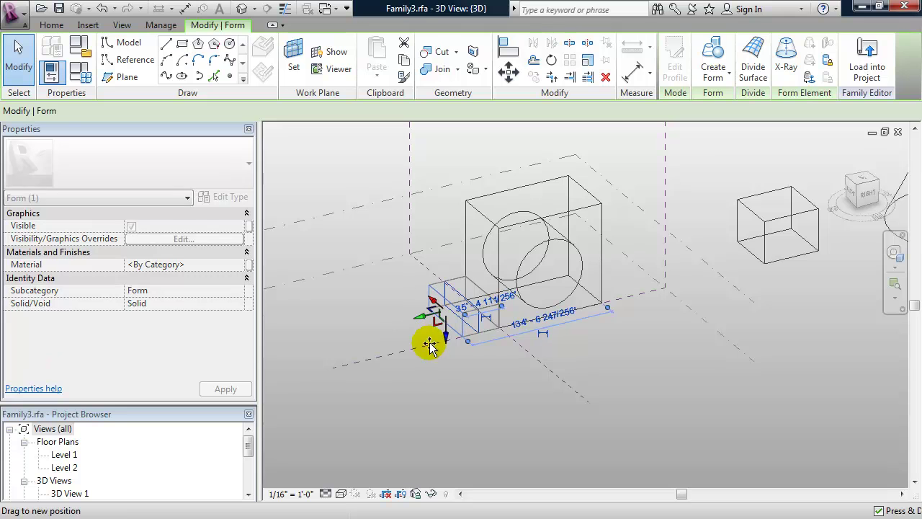
click(454, 395)
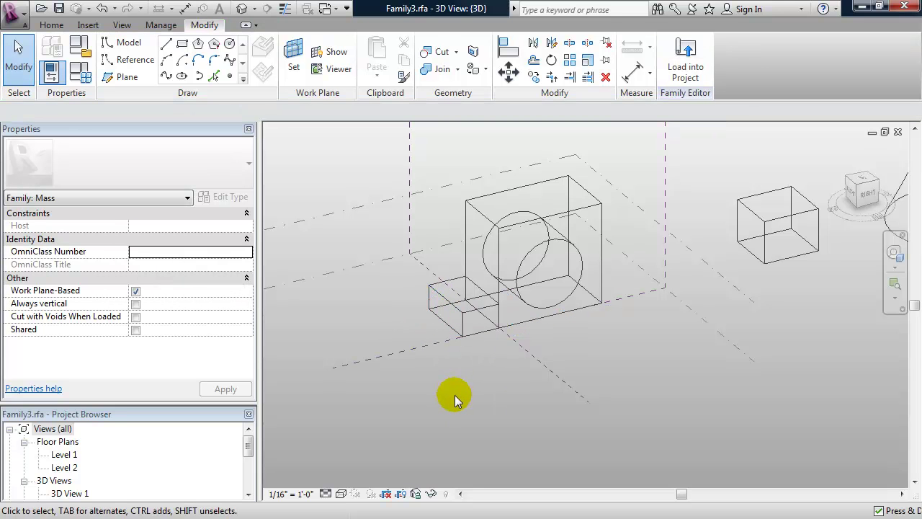
key(s)
key(d)
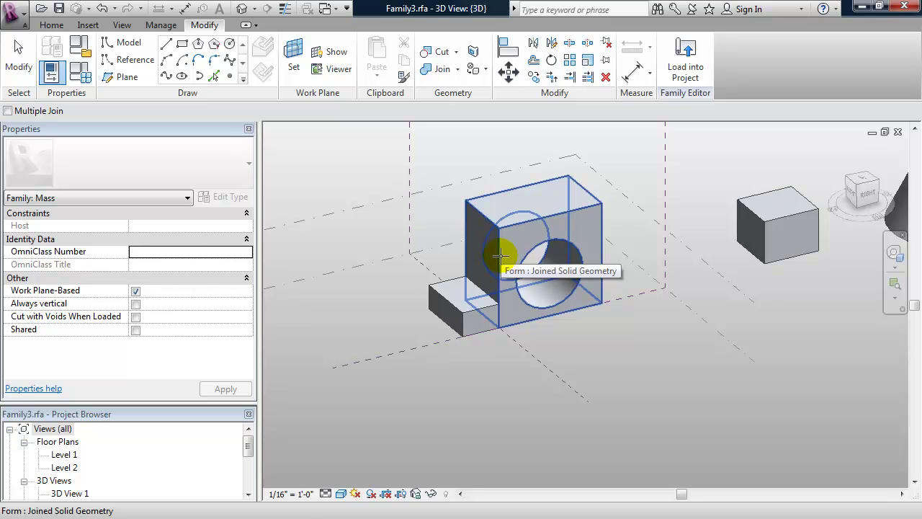
Join the geometry of the cut box with the low form projecting from its side.
click(499, 254)
click(476, 312)
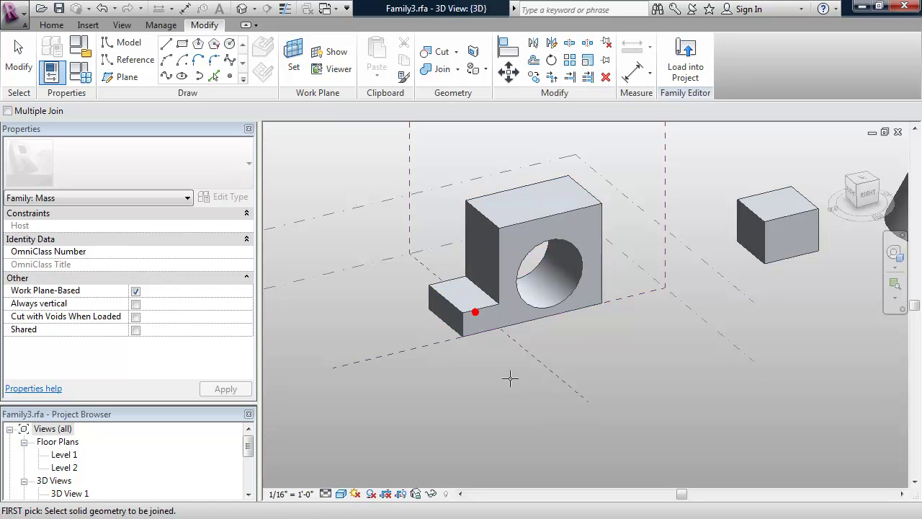
key(Escape)
Examine the joined box and side form from the front and back, selecting parts of the form to check how they merge.
shift+middle_drag(486, 365, 510, 380)
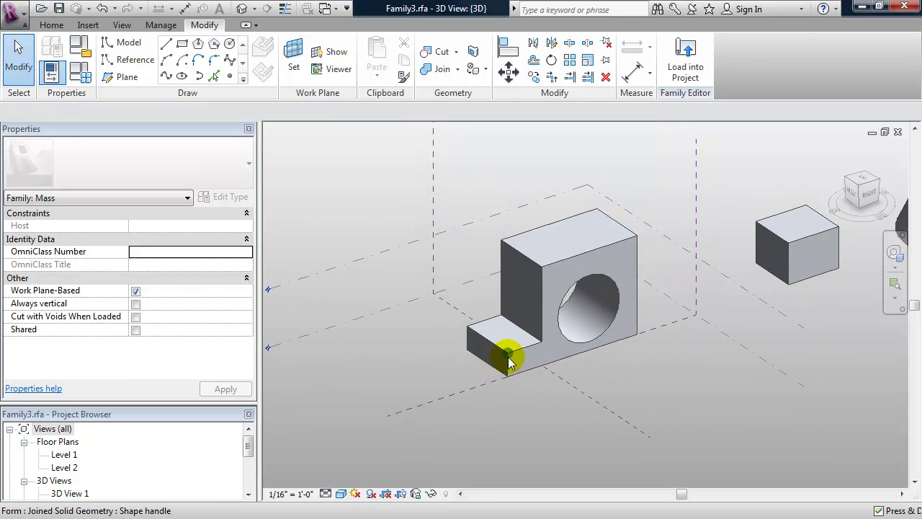
key(Tab)
click(509, 364)
shift+middle_drag(490, 406, 685, 394)
click(556, 384)
shift+middle_drag(542, 373, 587, 361)
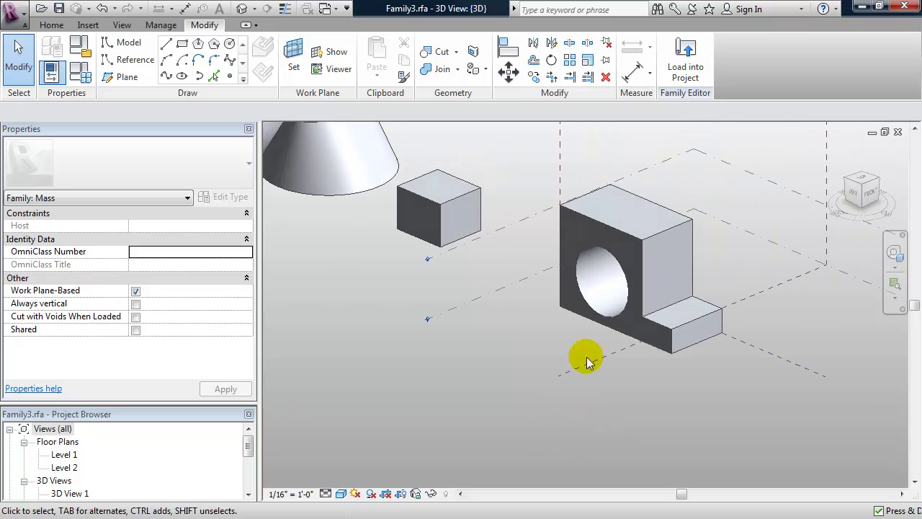
key(Tab)
click(632, 311)
shift+middle_drag(658, 411, 503, 404)
middle_drag(494, 344, 367, 360)
click(454, 440)
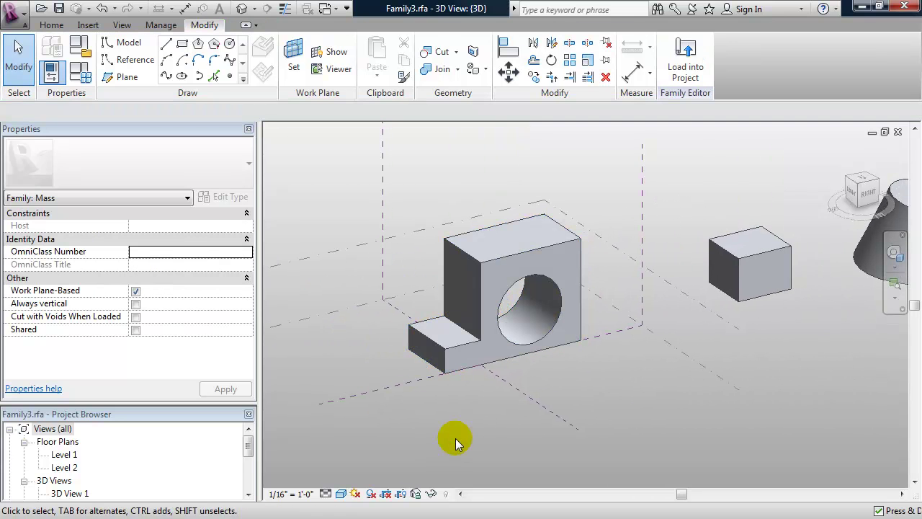